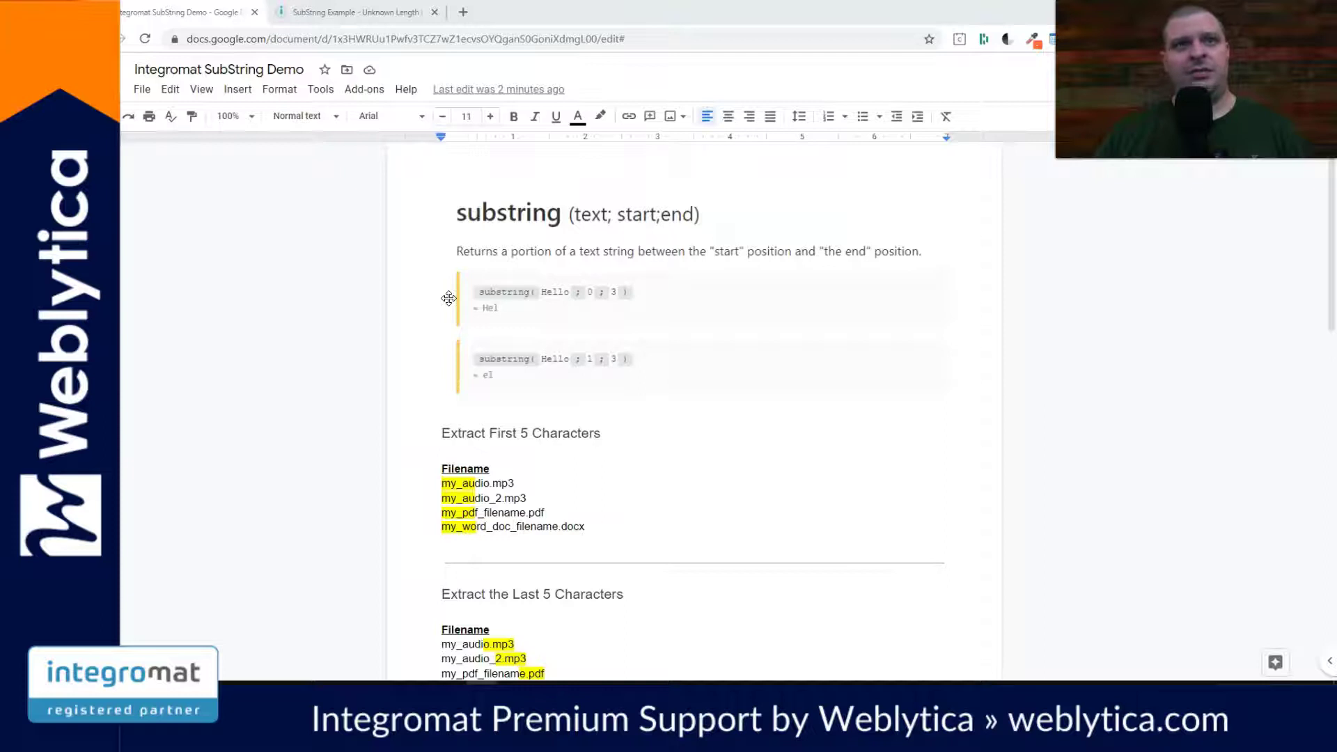
# - Highlight the four example filenames in the Google Docs filename notes
pyautogui.click(447, 305)
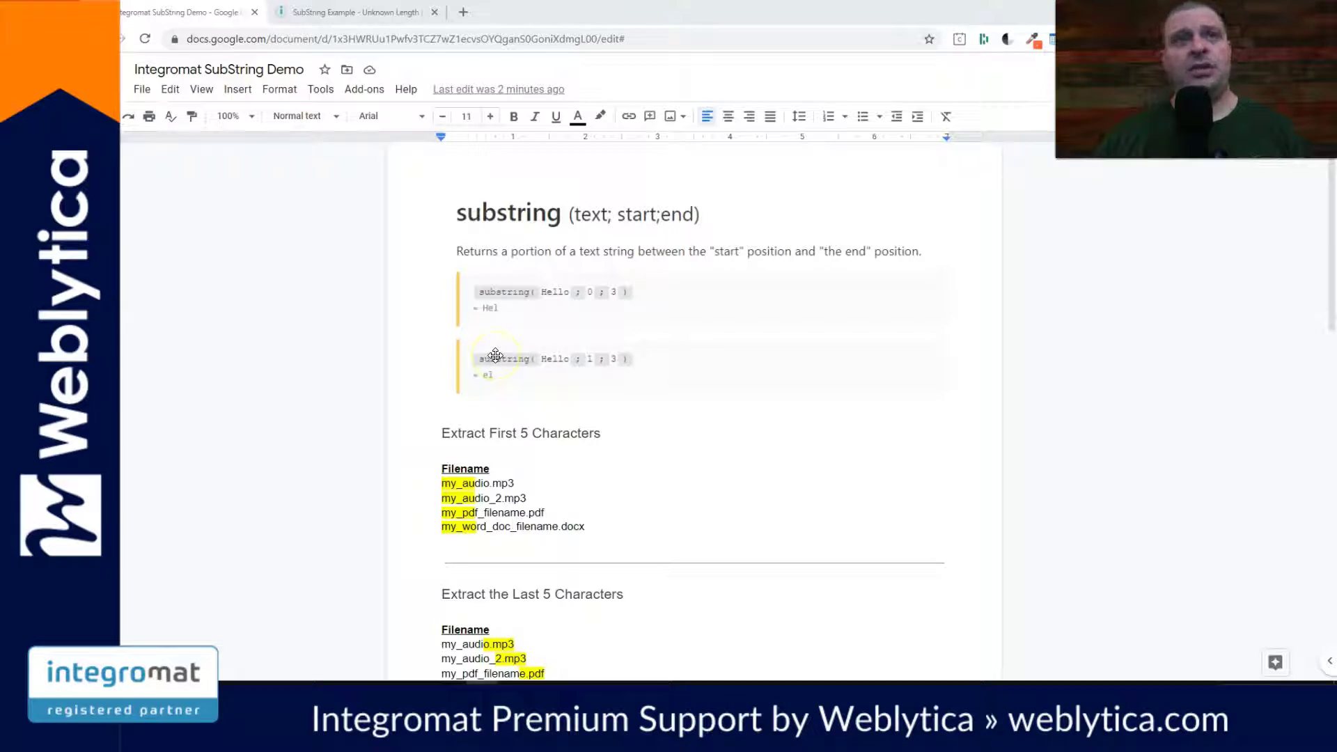
pyautogui.scroll(-3, 495, 356)
pyautogui.moveTo(596, 365); pyautogui.dragTo(442, 328)
pyautogui.click(548, 325)
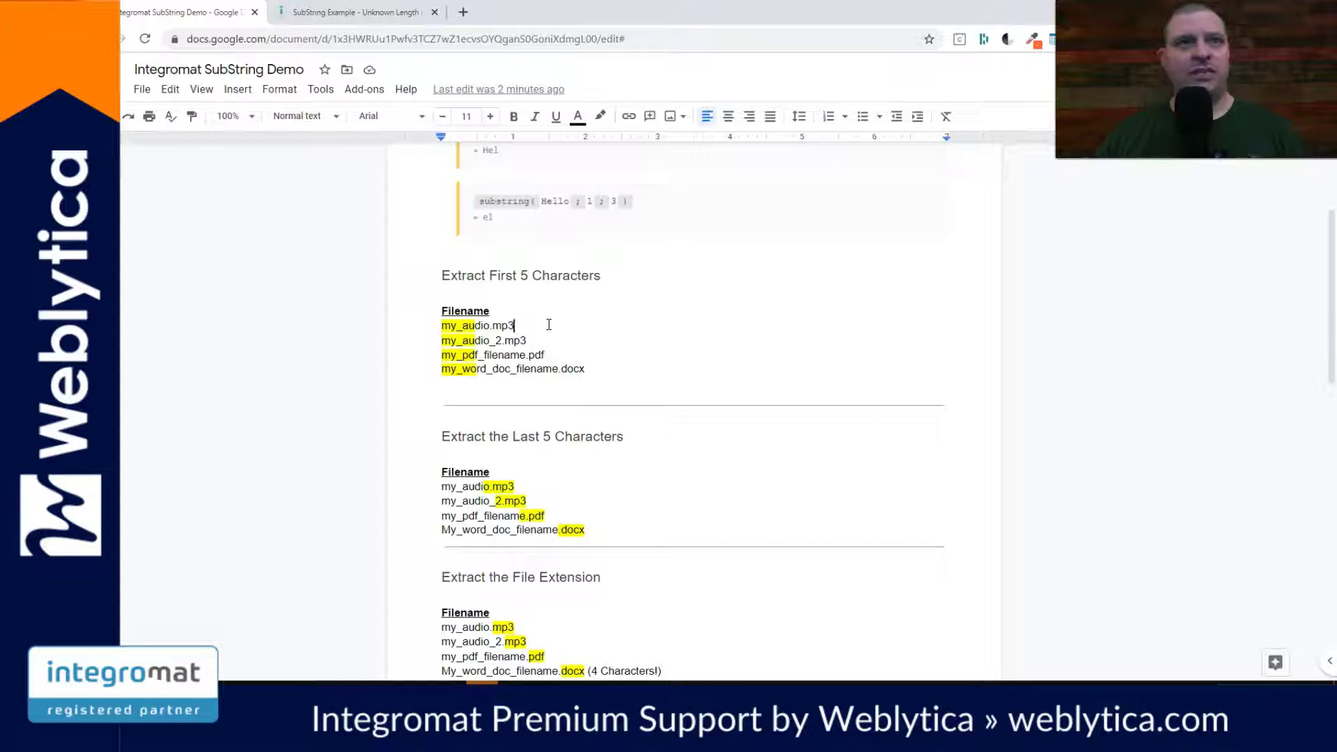
# - Review the Last 5 Characters, File Extension and Filename sections, highlighting the docx extension
pyautogui.scroll(1, 547, 268)
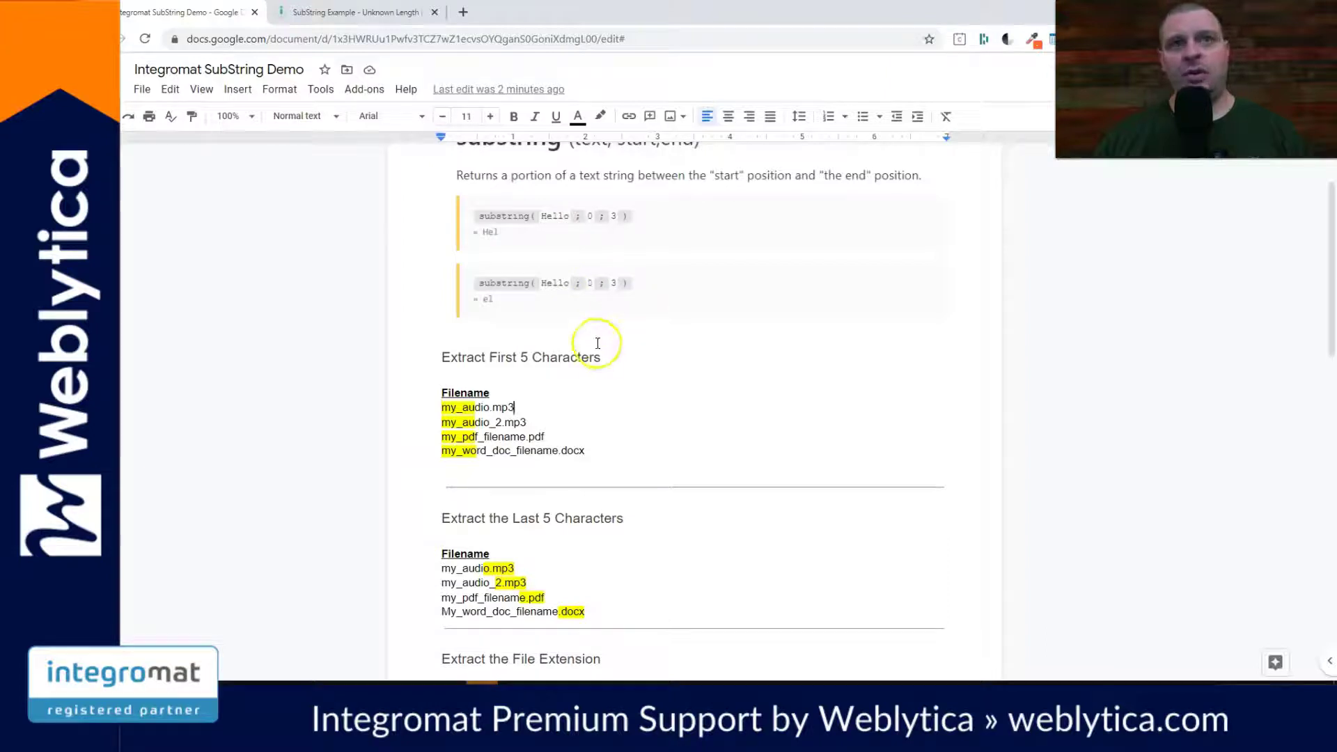
pyautogui.scroll(-4, 598, 343)
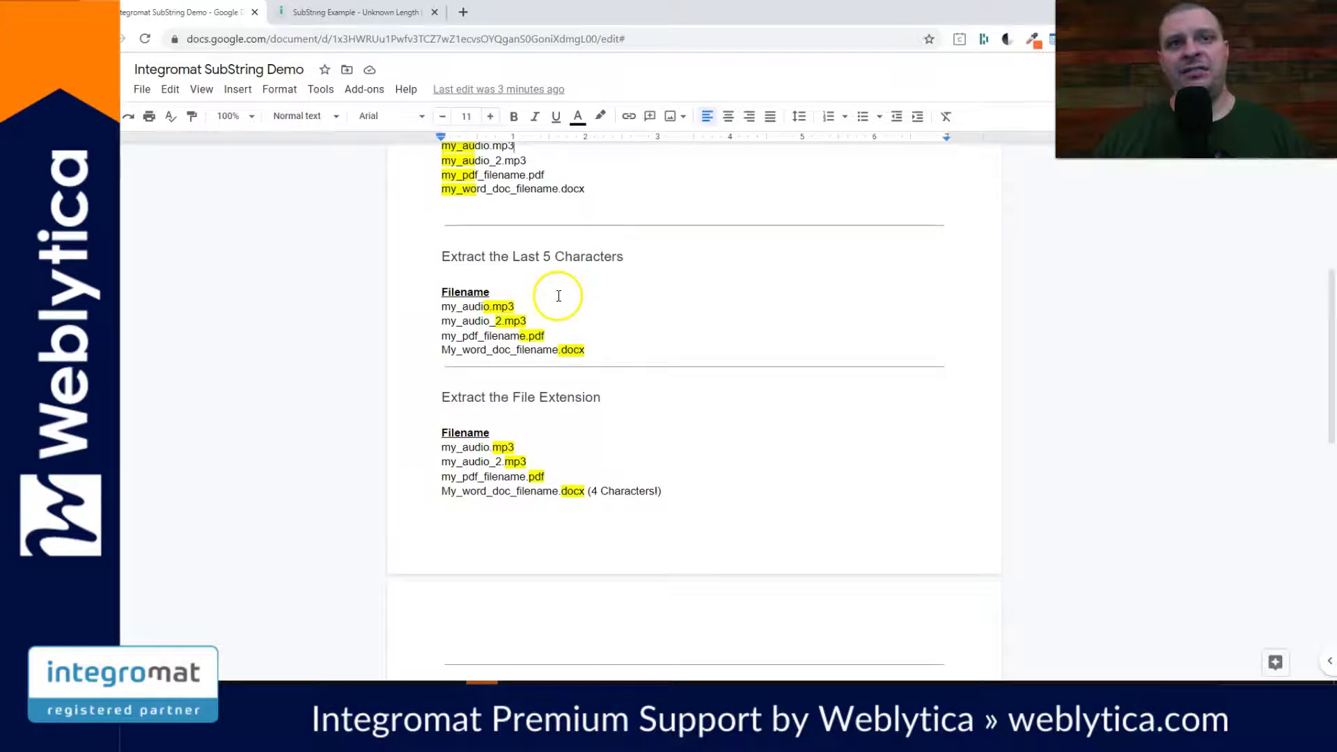
pyautogui.scroll(1, 633, 328)
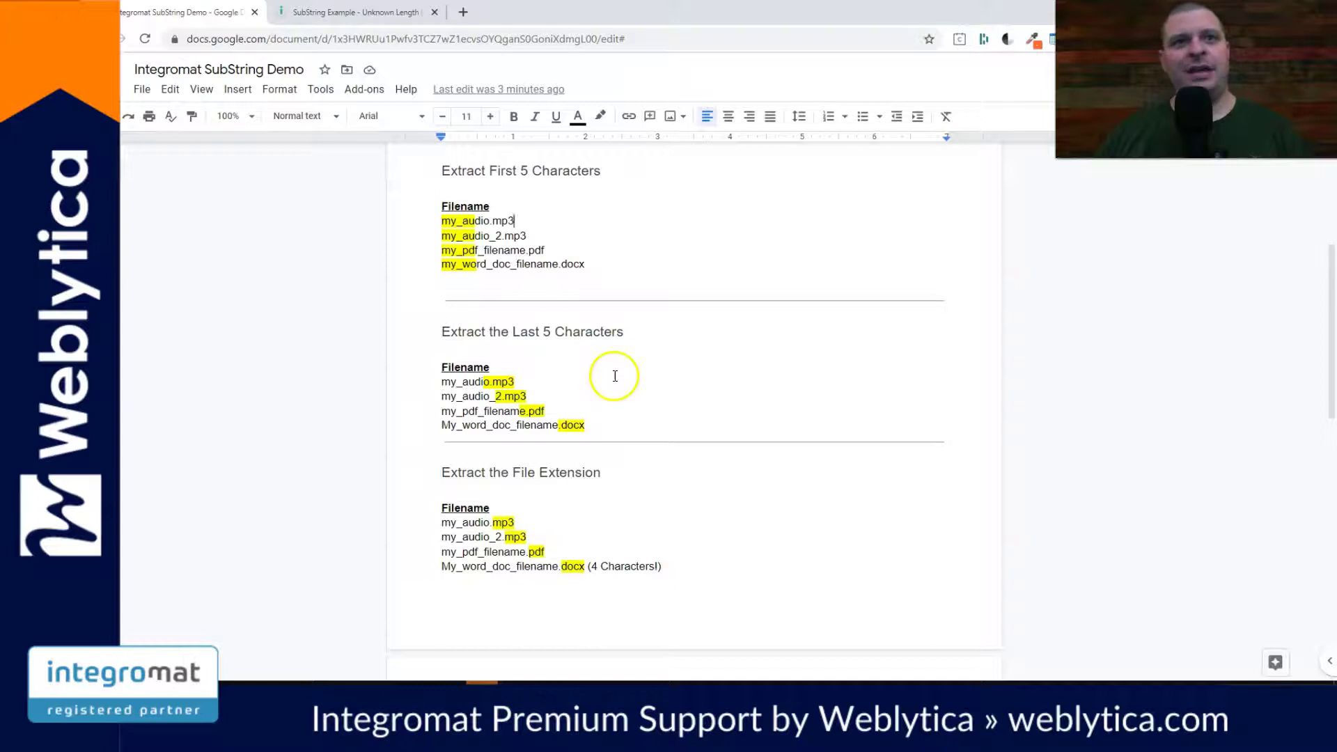
pyautogui.scroll(-2, 613, 376)
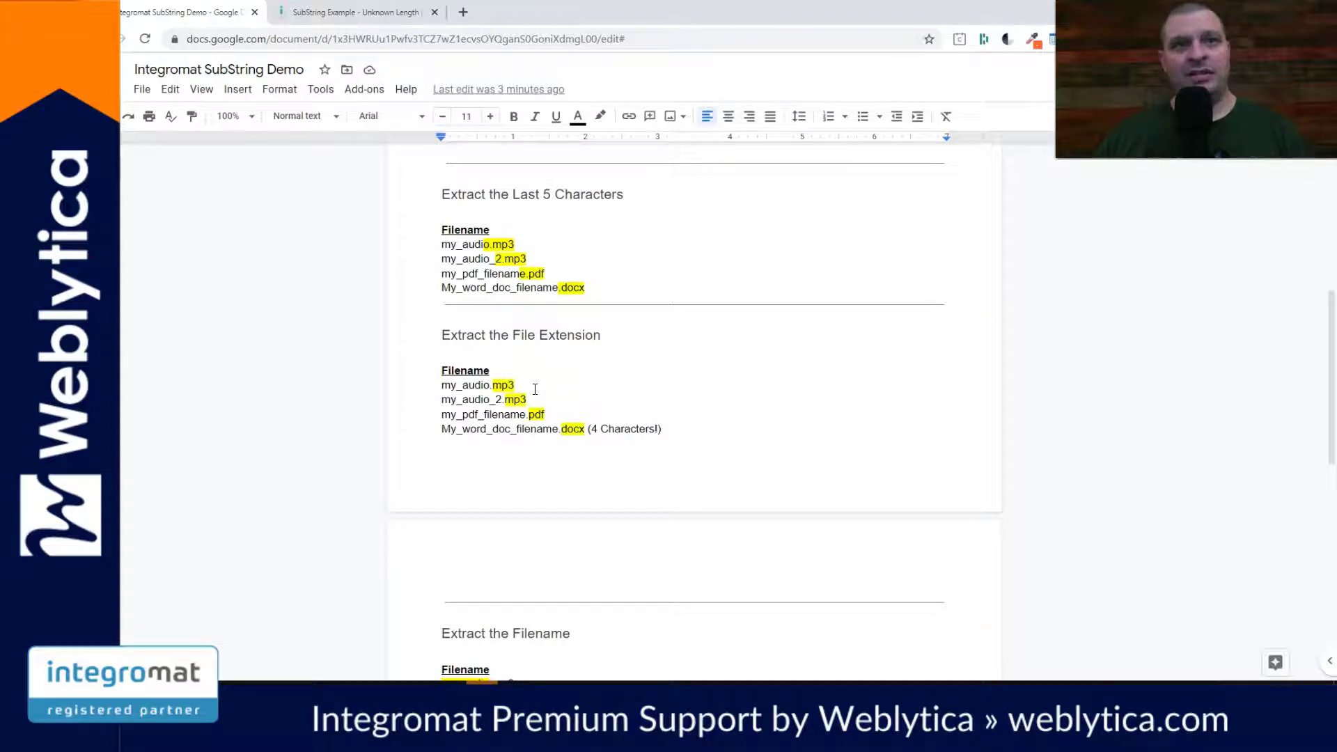
pyautogui.scroll(-1, 551, 394)
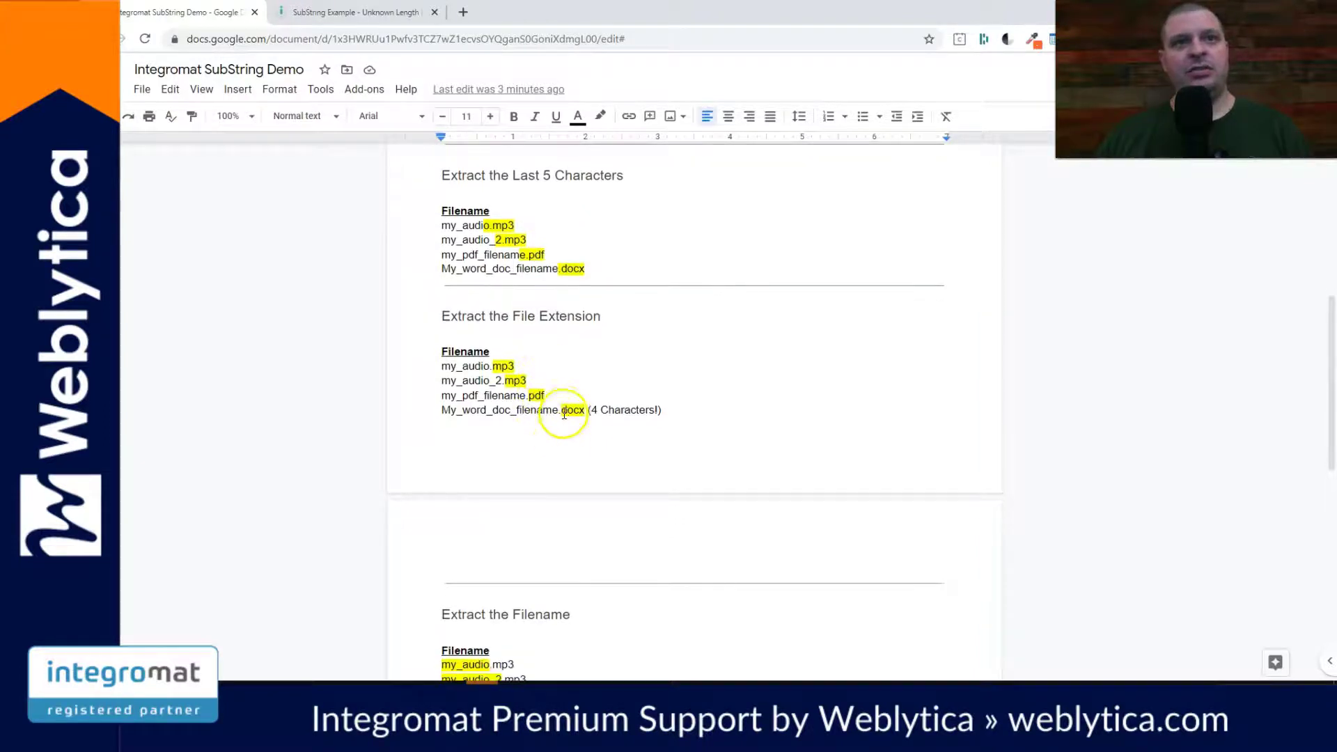
pyautogui.doubleClick(567, 411)
pyautogui.click(578, 386)
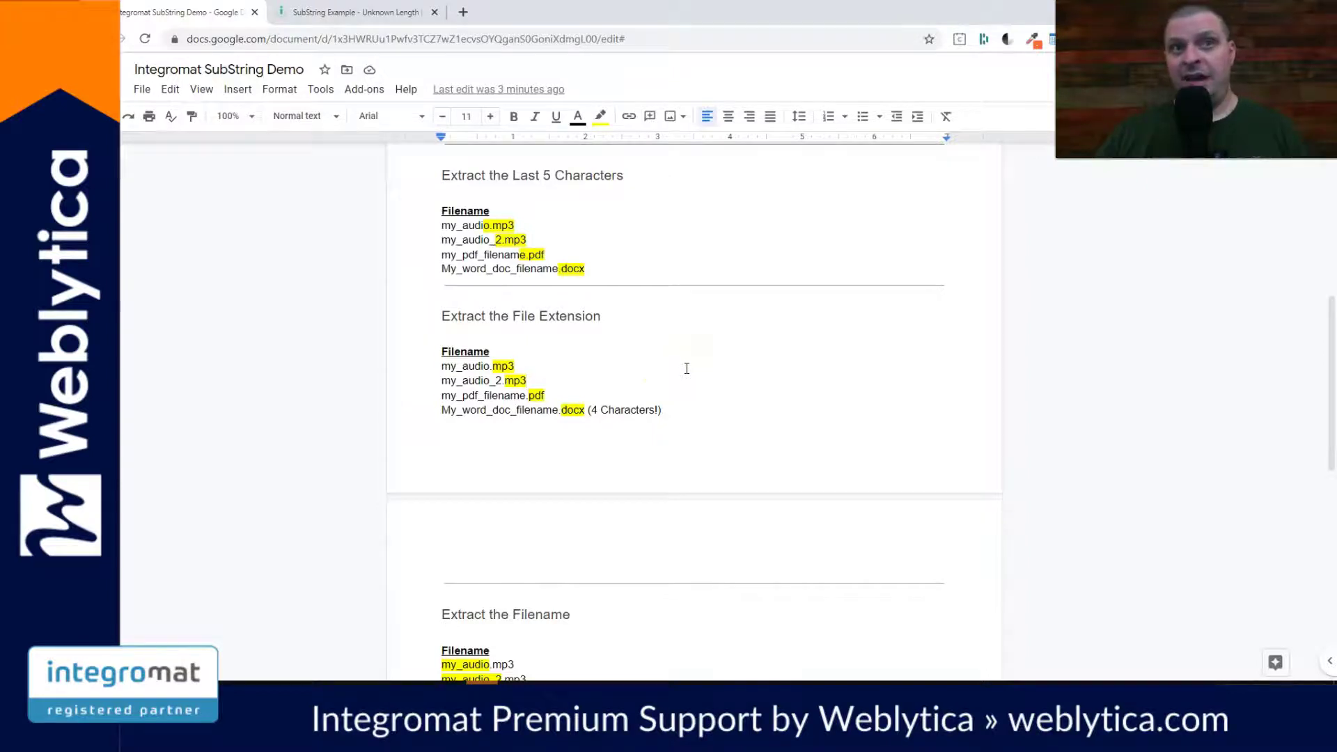
pyautogui.scroll(-3, 687, 369)
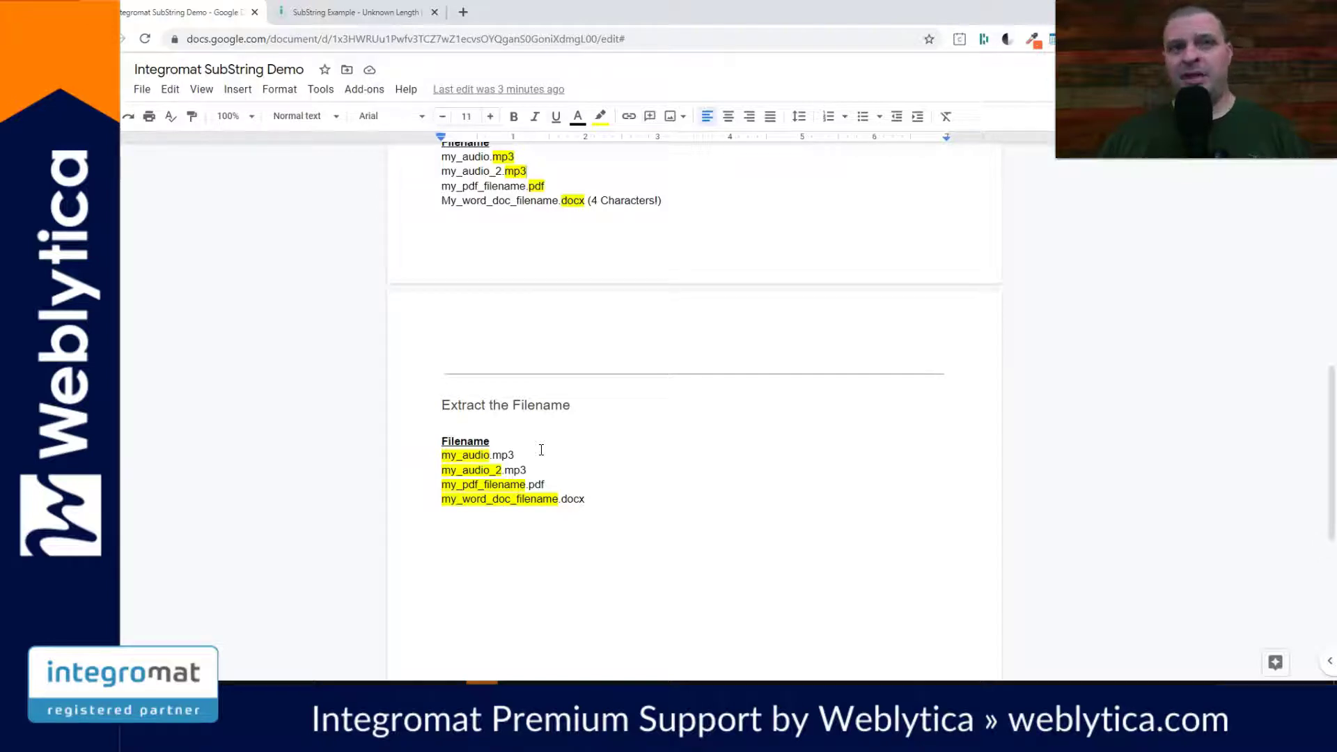
pyautogui.hotkey('ctrl', 'Tab')
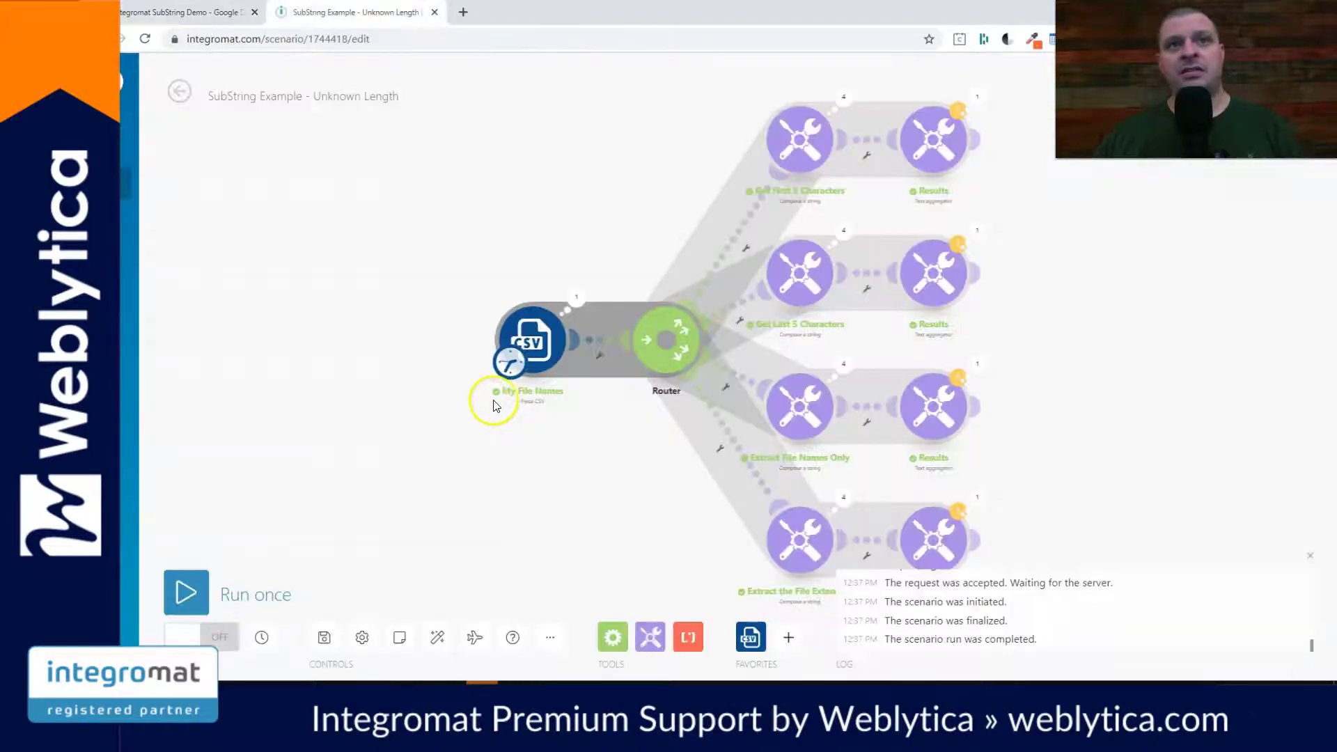
pyautogui.click(536, 338)
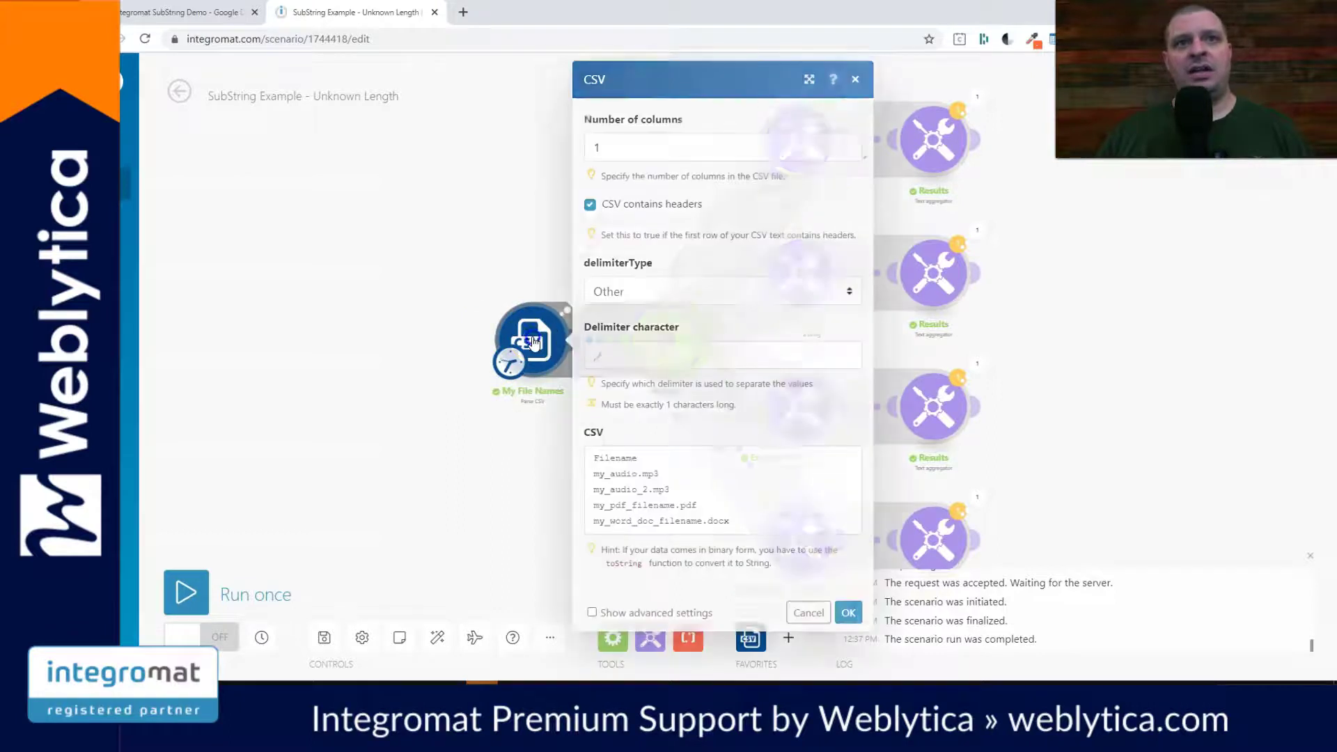
pyautogui.moveTo(750, 522); pyautogui.dragTo(594, 476)
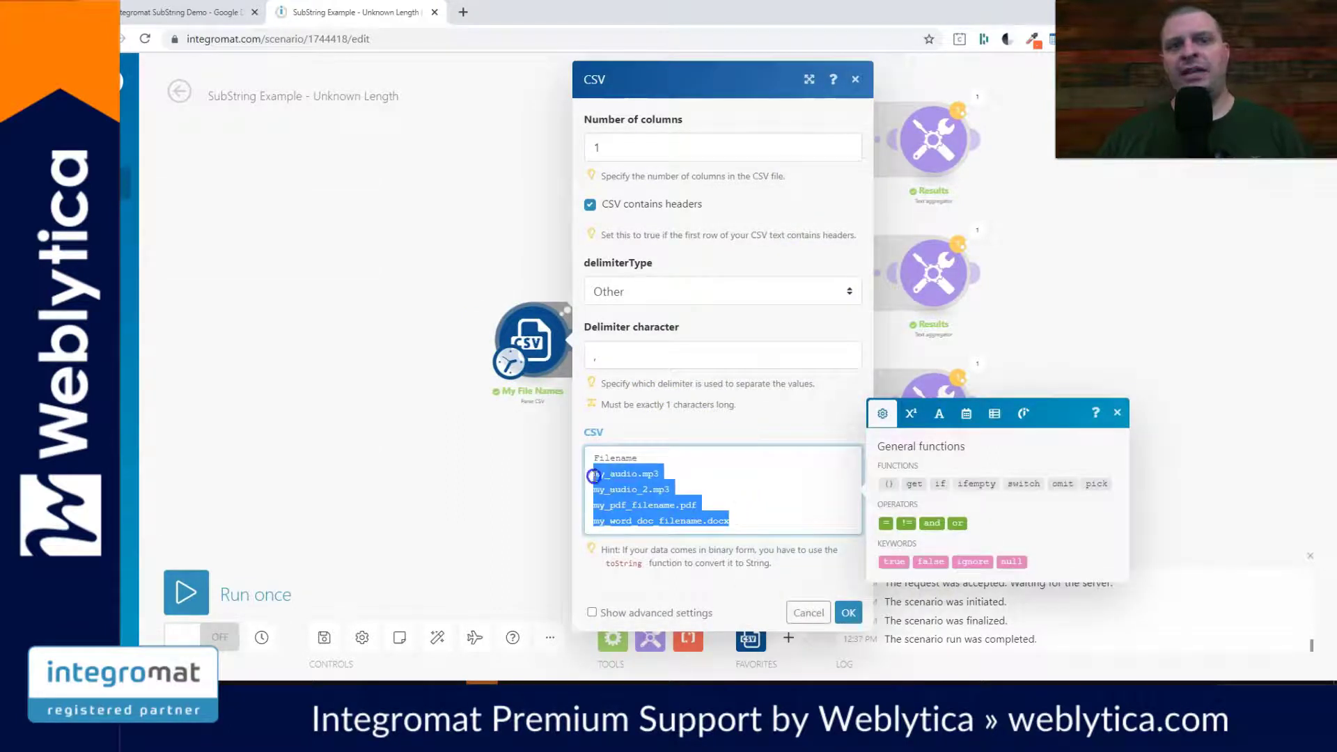
pyautogui.doubleClick(622, 457)
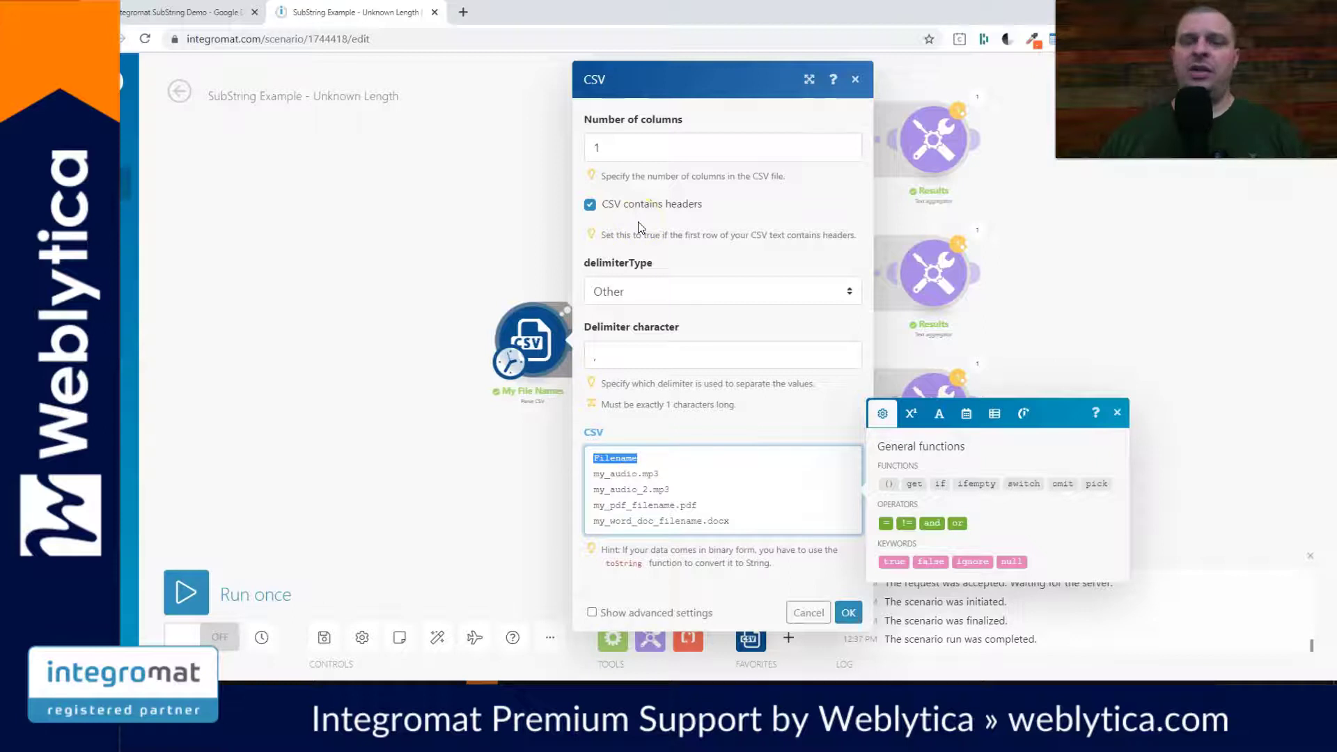
pyautogui.click(849, 612)
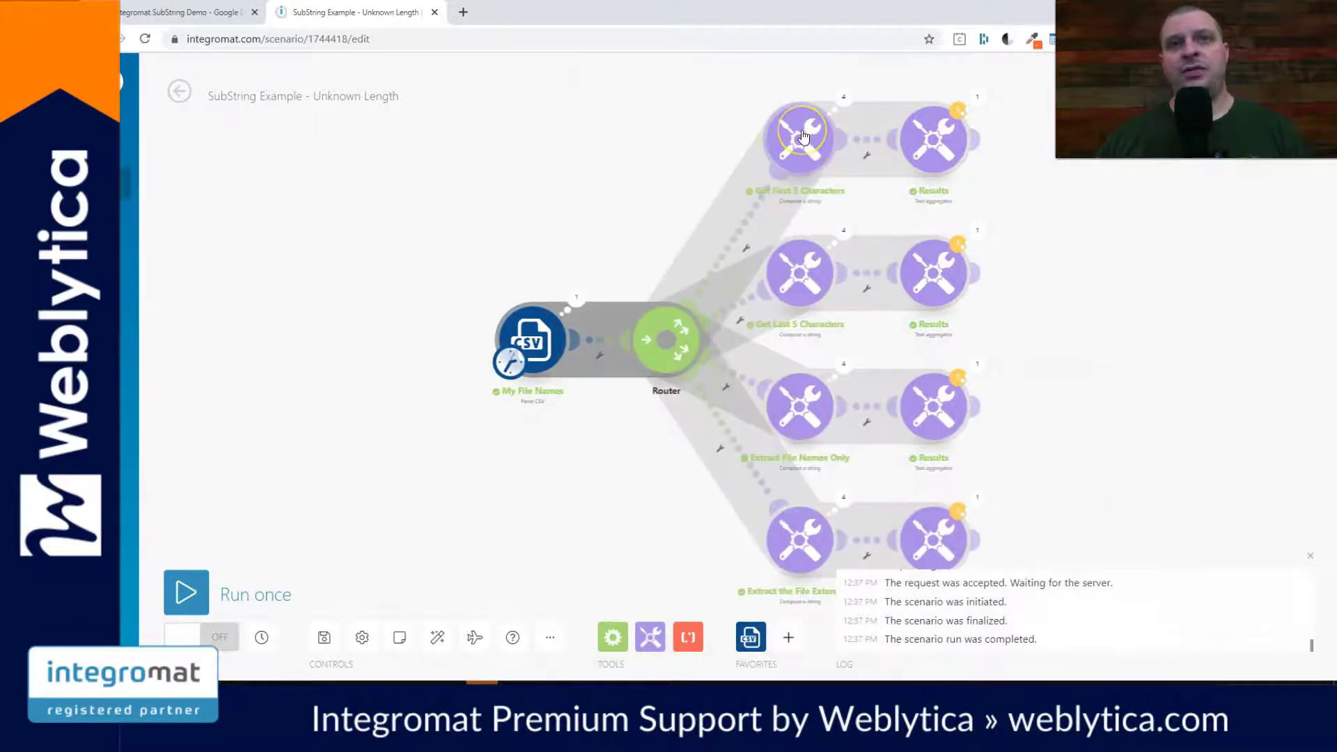
pyautogui.click(803, 136)
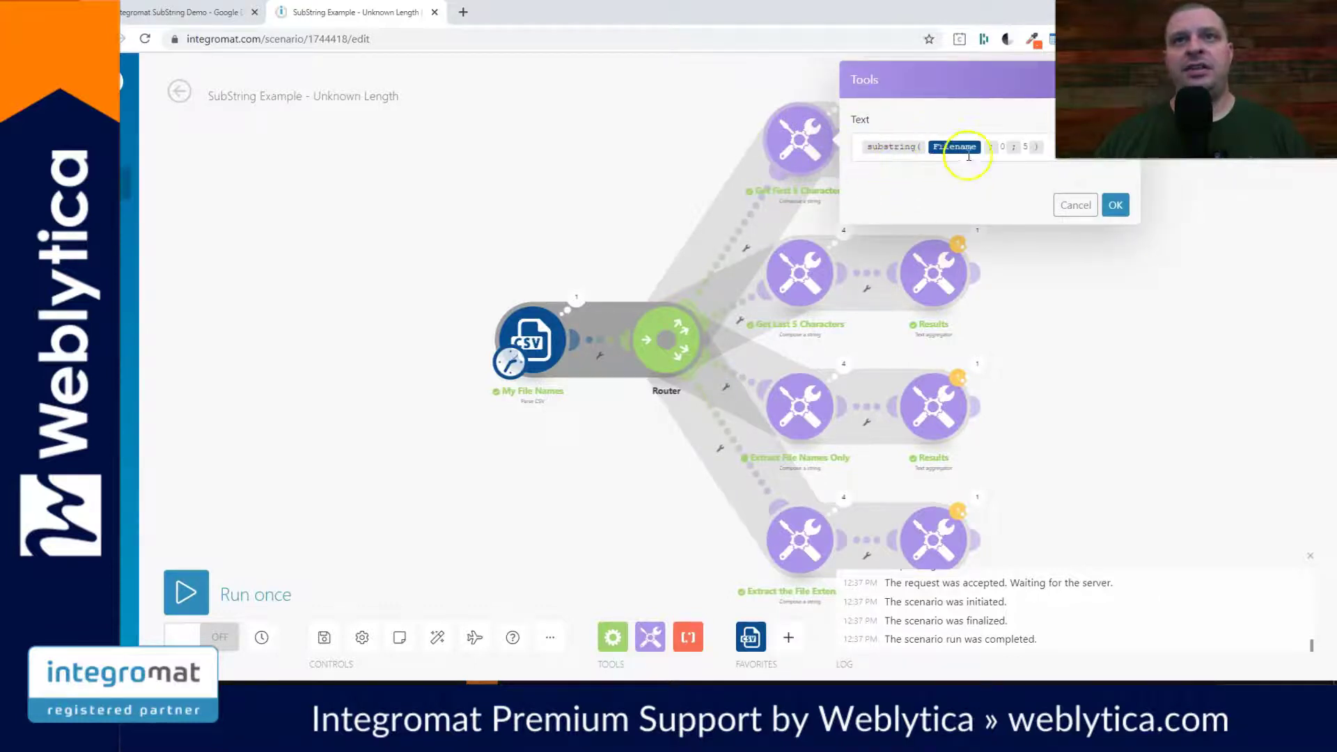
pyautogui.moveTo(954, 147)
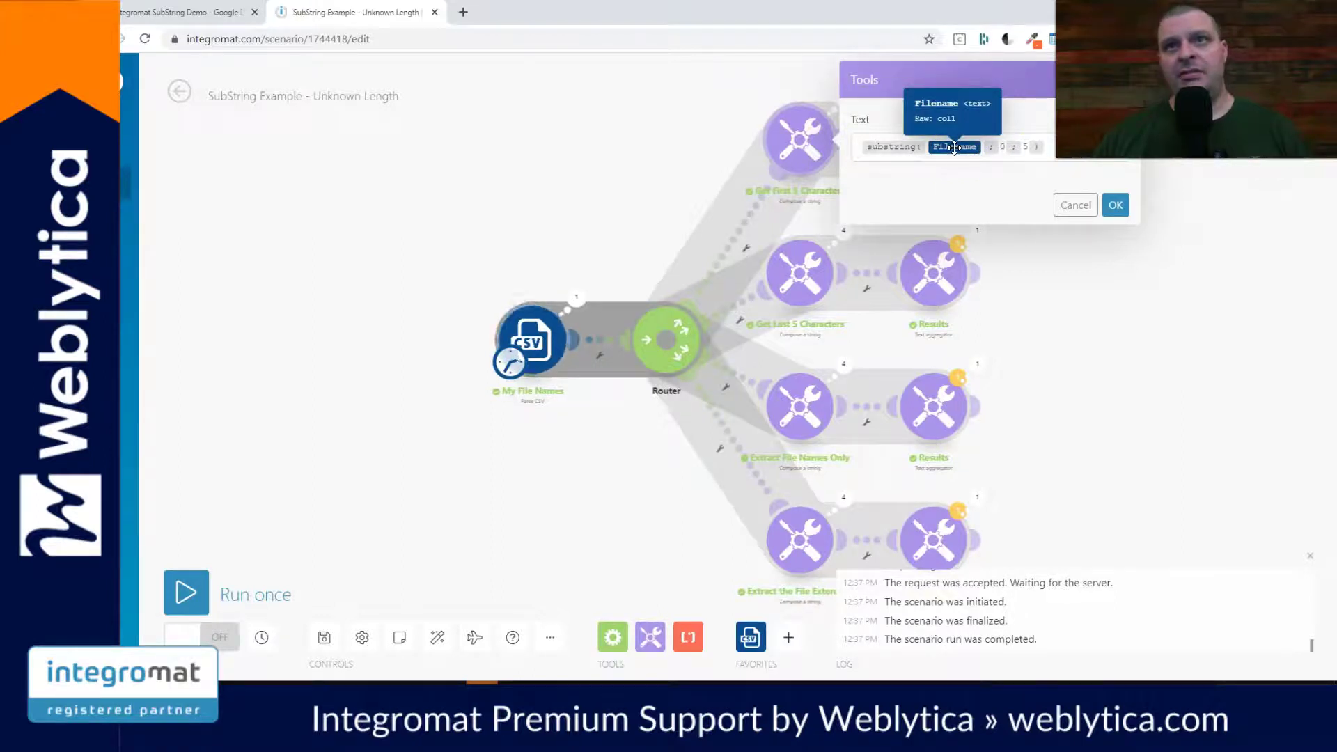
pyautogui.click(1007, 159)
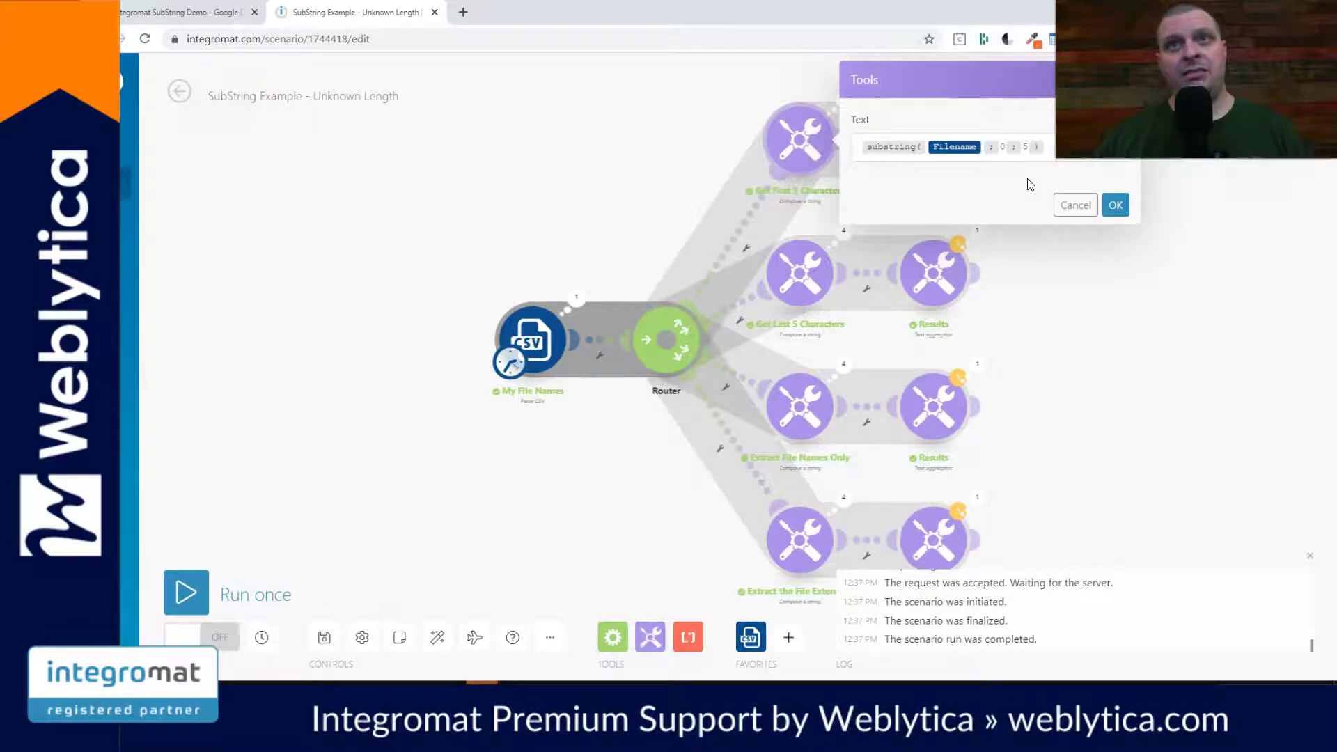
pyautogui.click(1116, 205)
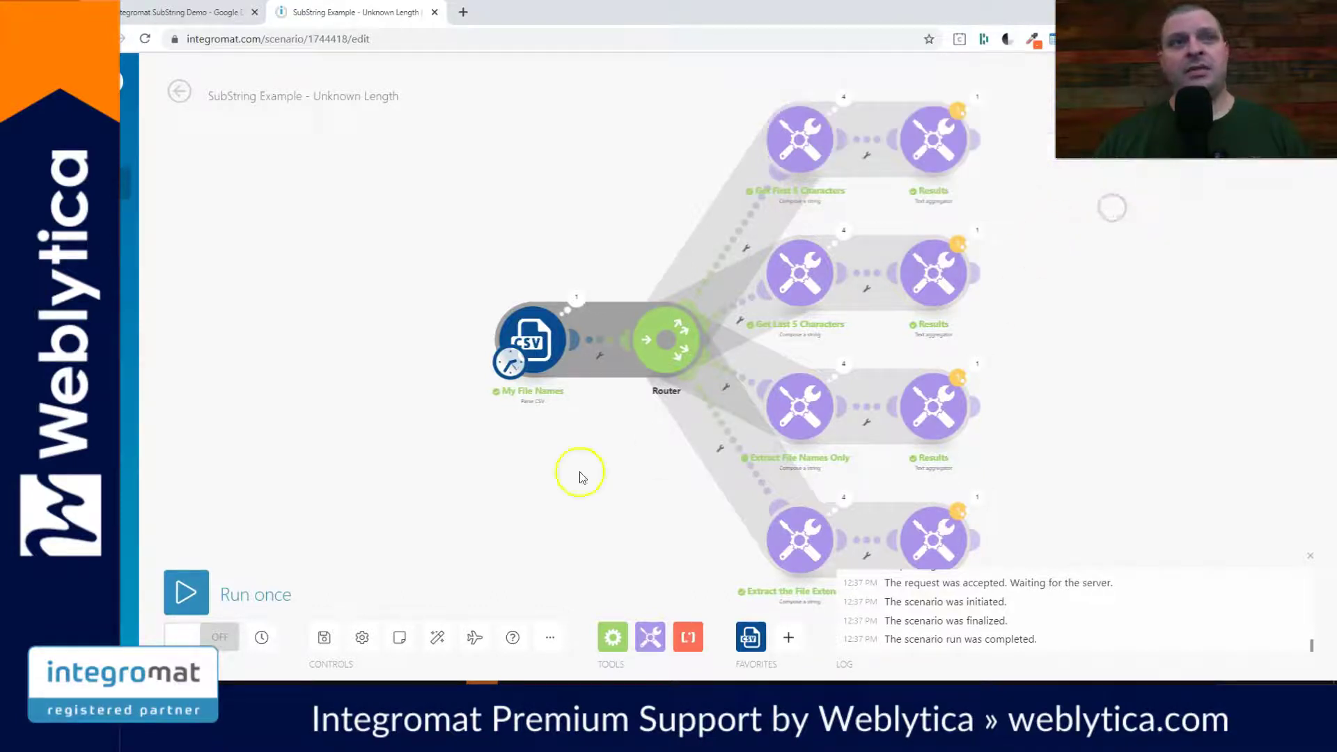
# - Run the scenario once and inspect the first Results module's four output values
pyautogui.click(184, 592)
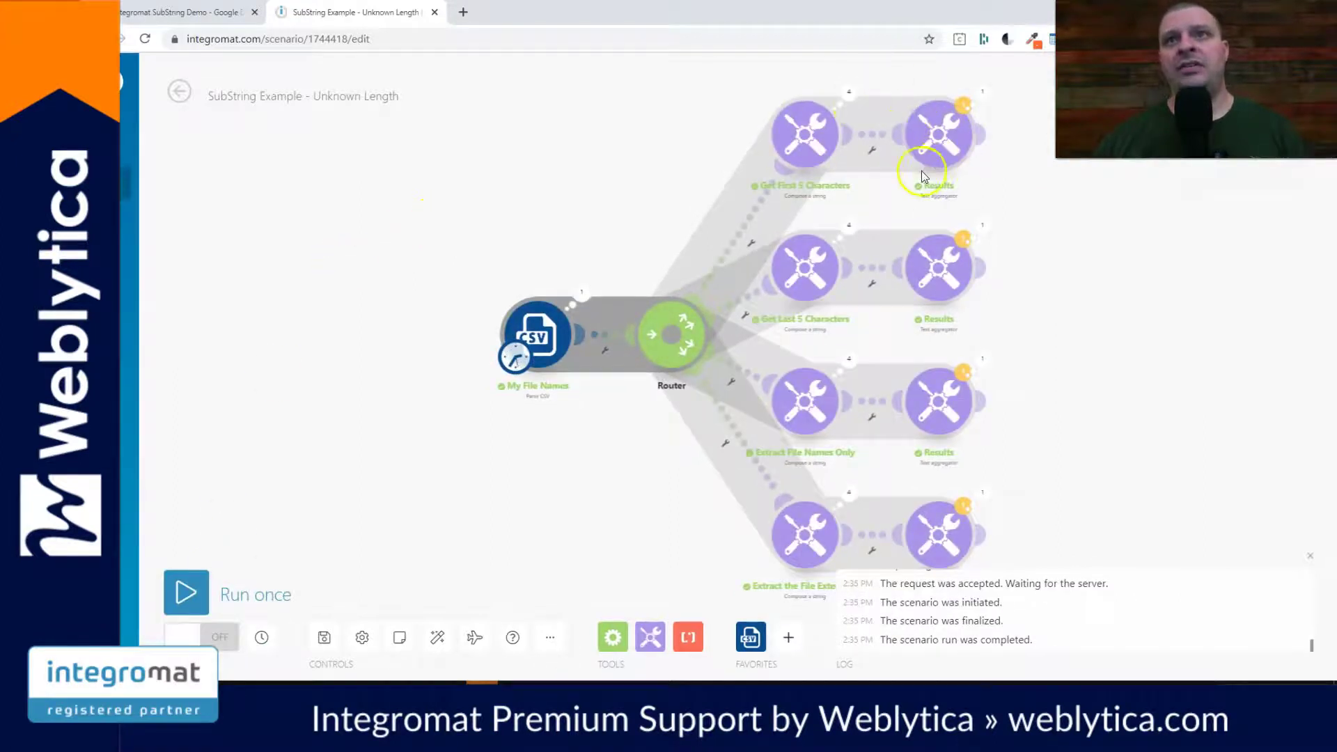
pyautogui.click(975, 109)
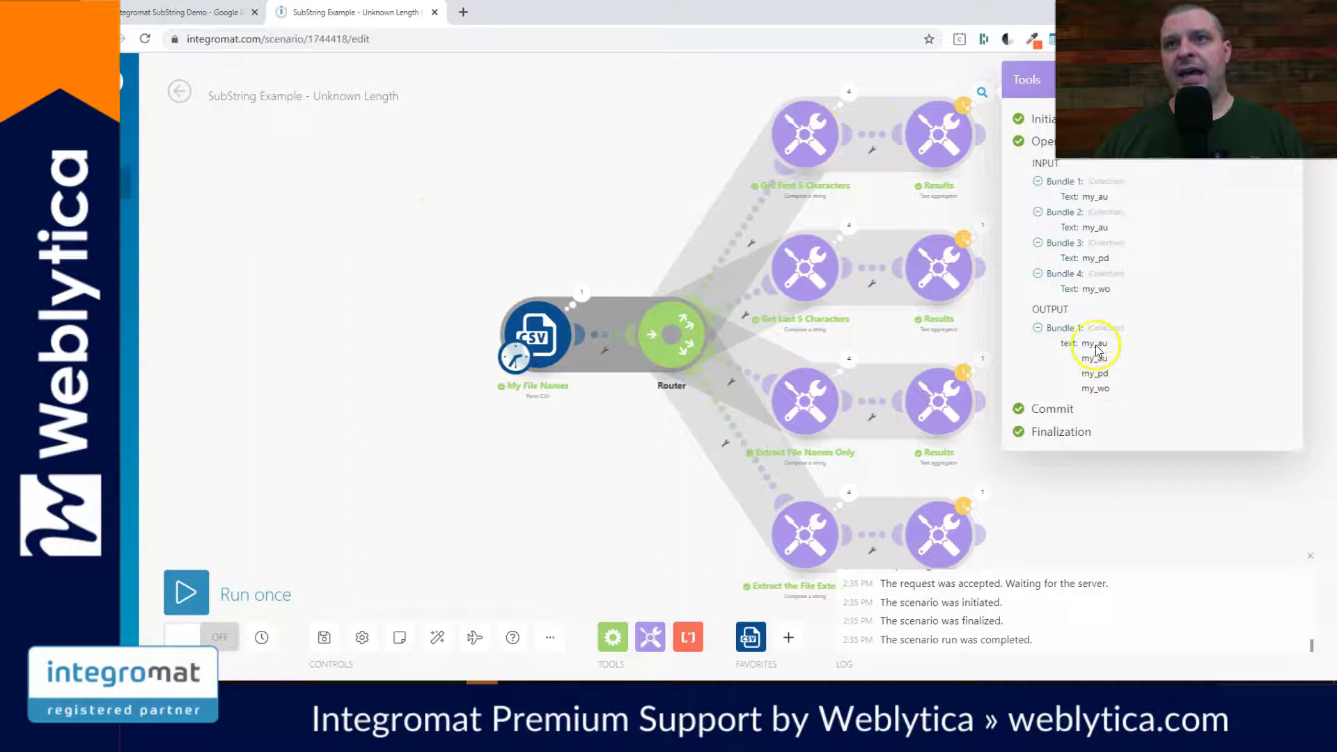
pyautogui.moveTo(1084, 344); pyautogui.dragTo(1126, 391)
pyautogui.click(1123, 366)
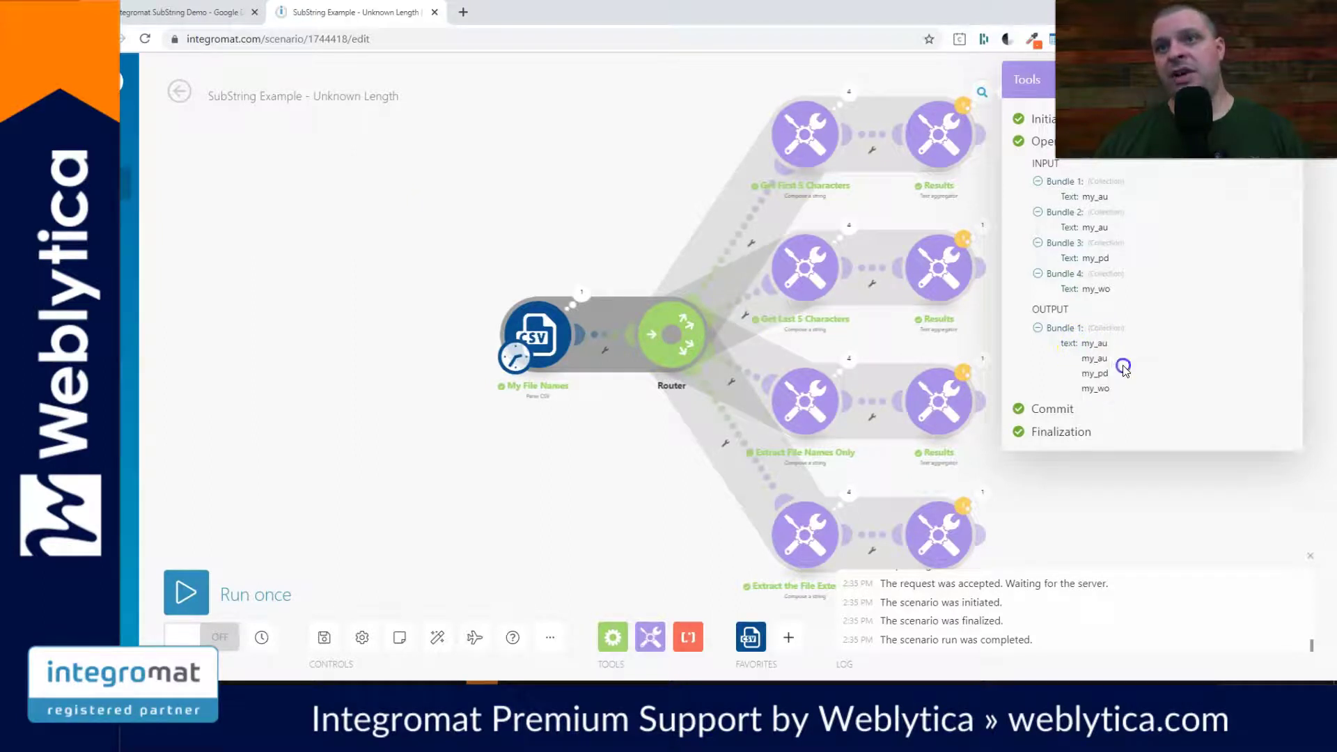
# - Inspect the CSV module's four input filenames, then close the inspector
pyautogui.click(581, 293)
pyautogui.moveTo(682, 240); pyautogui.dragTo(743, 285)
pyautogui.click(511, 230)
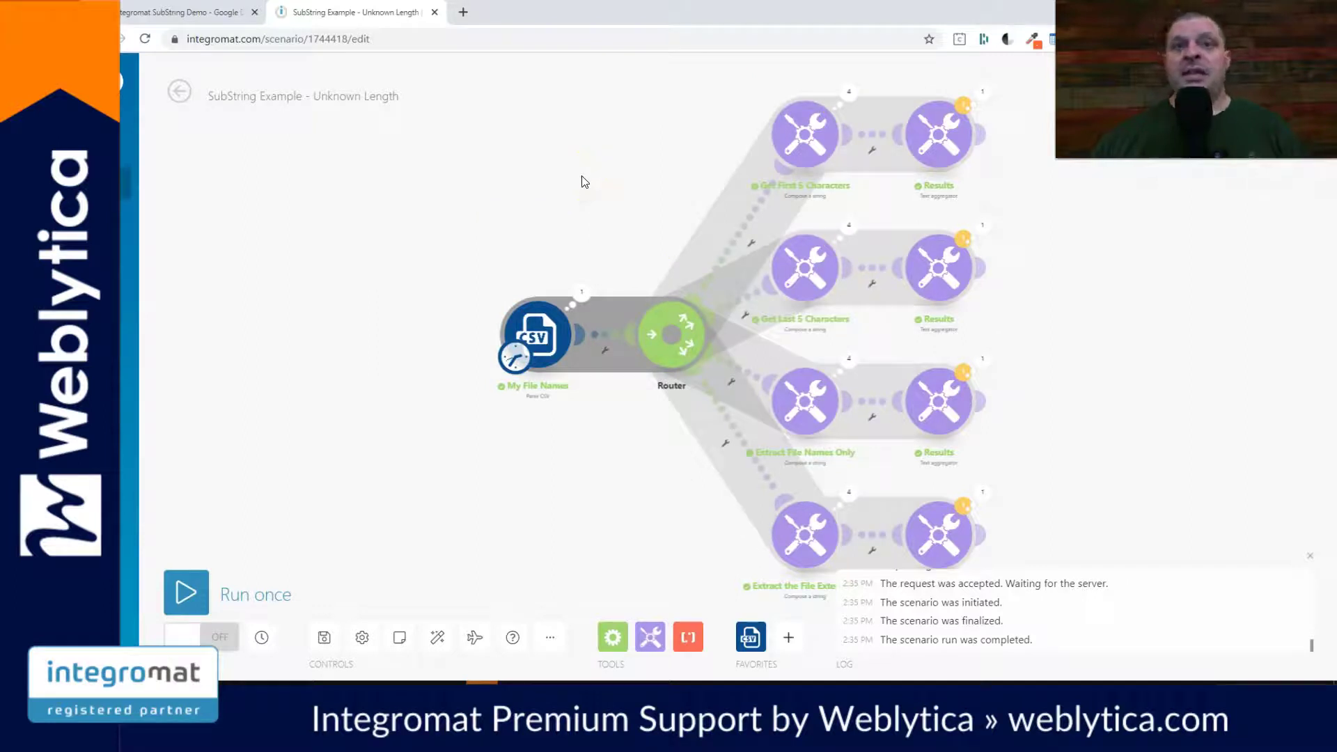
# - Lay out the Get Last 5 Characters substring formula across separate lines
pyautogui.click(808, 263)
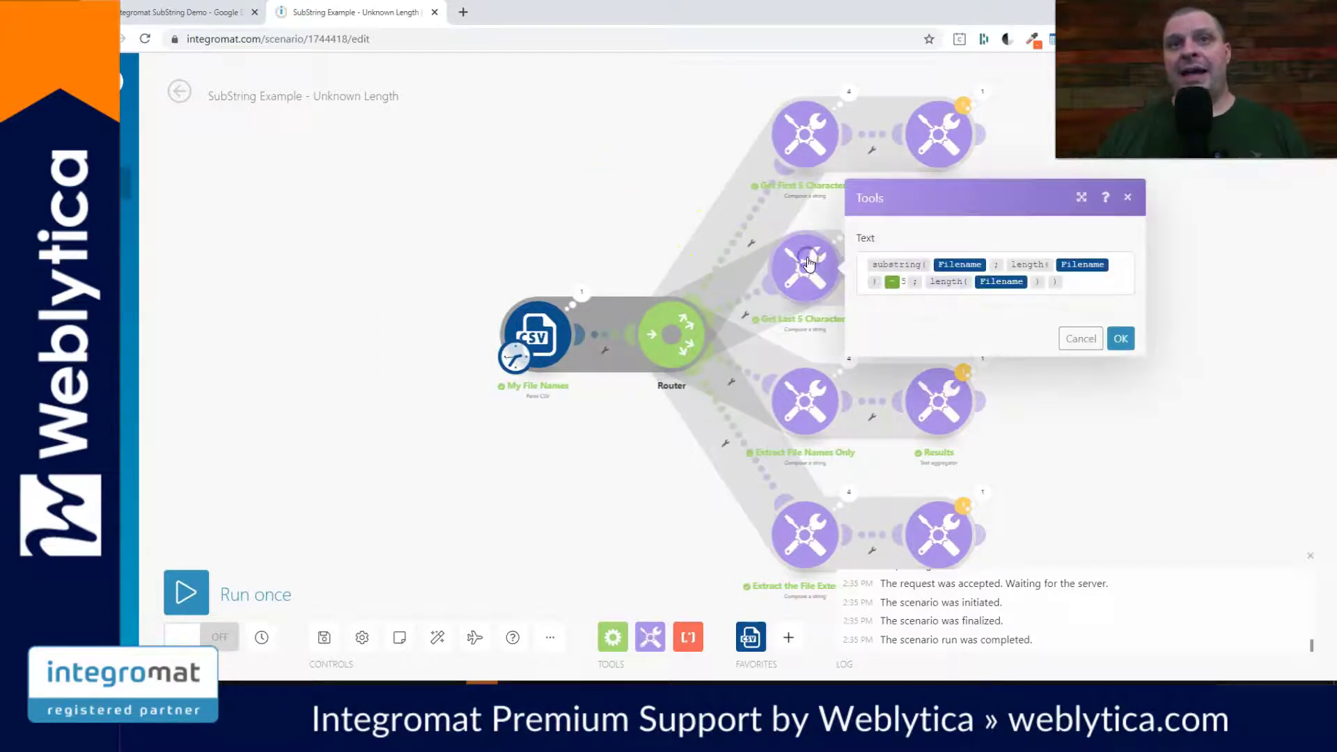
pyautogui.moveTo(926, 263); pyautogui.dragTo(1008, 263)
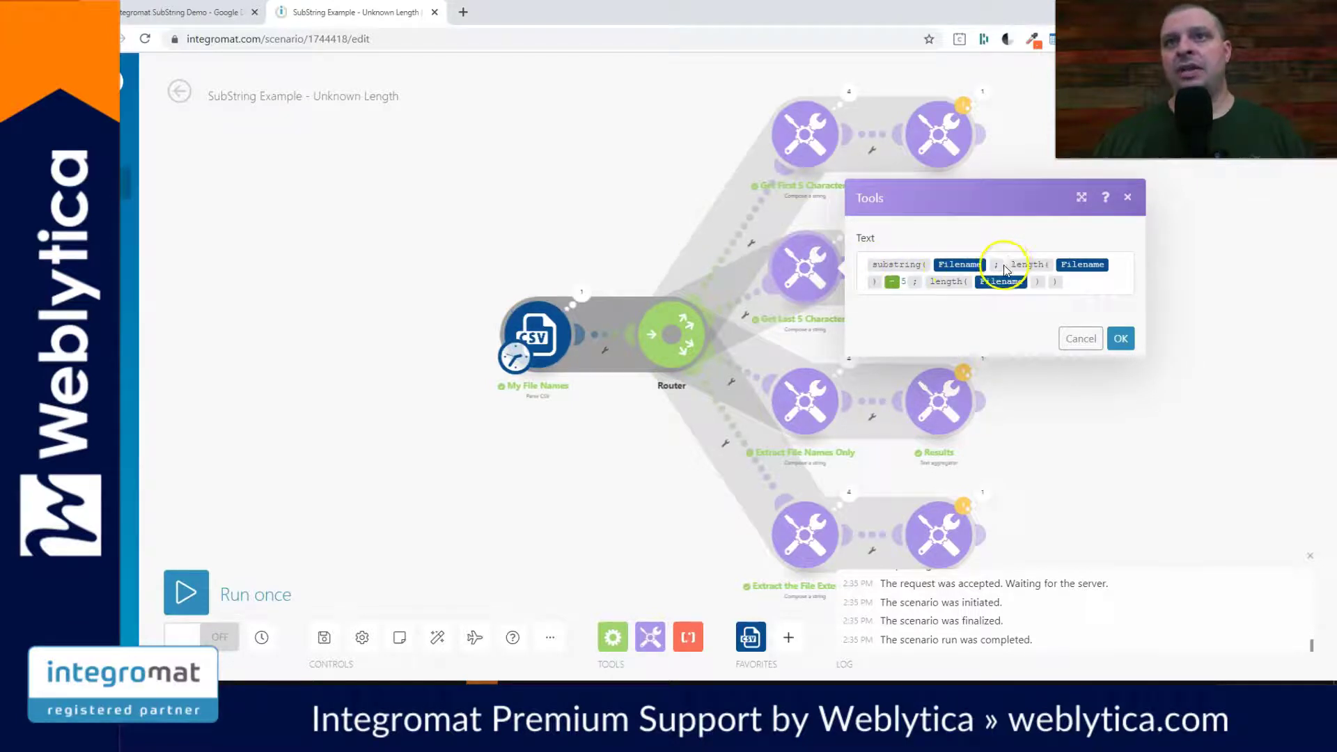
pyautogui.click(1008, 264)
pyautogui.press('Return')
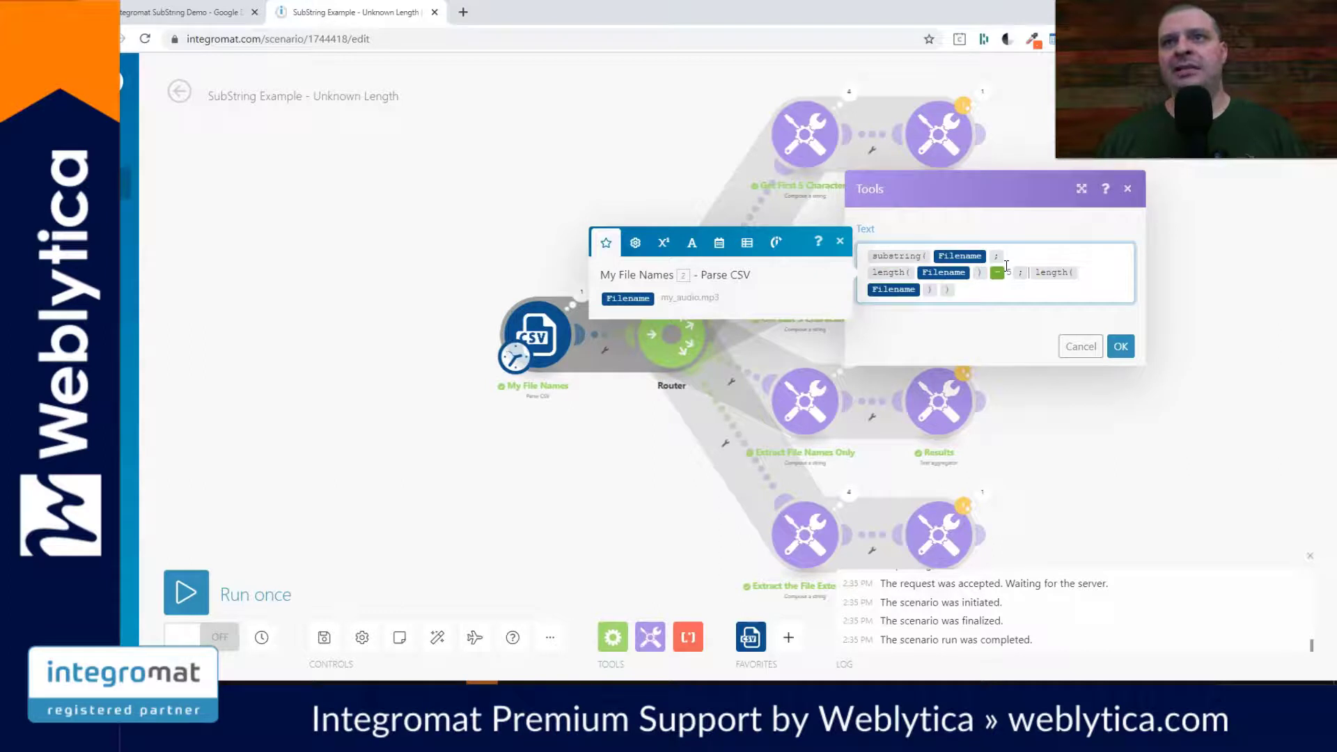
pyautogui.press('Return')
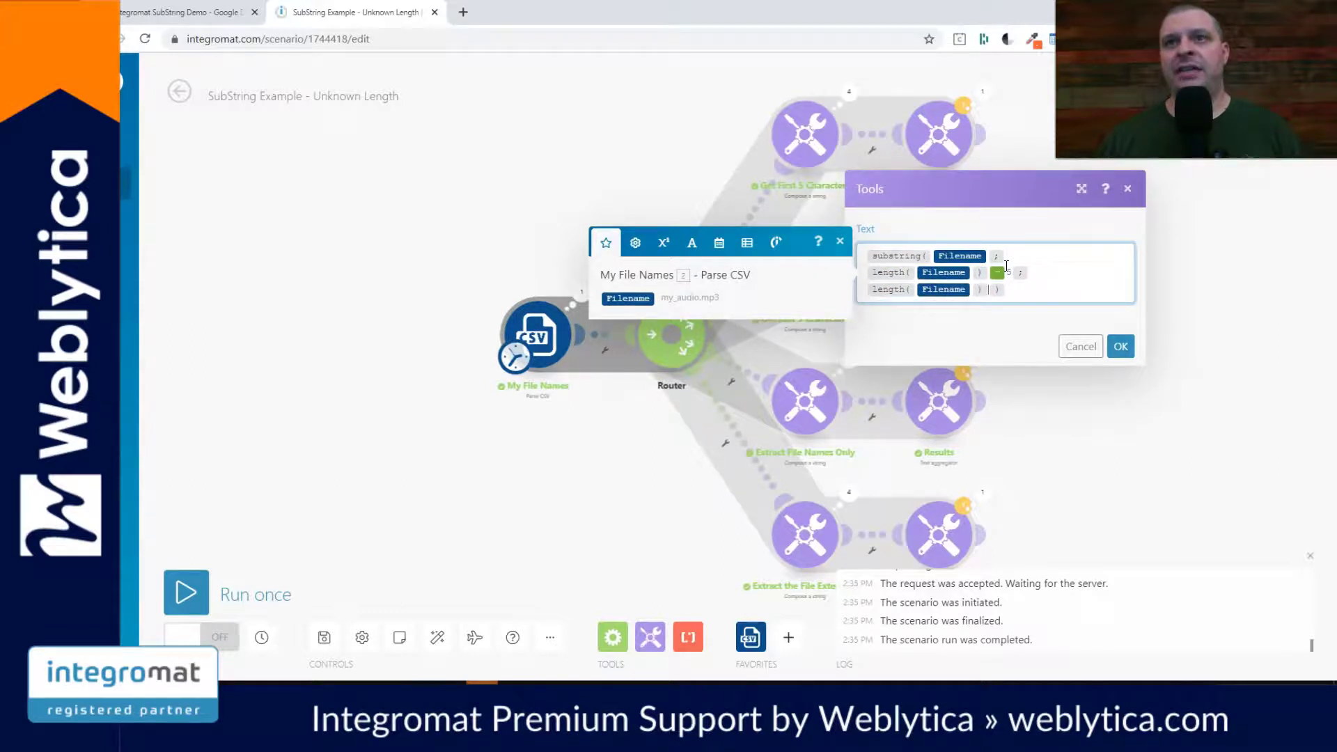
pyautogui.press('Return')
# - Check the length(Filename) - 5 start and length(Filename) end arguments, then save the formula
pyautogui.click(914, 246)
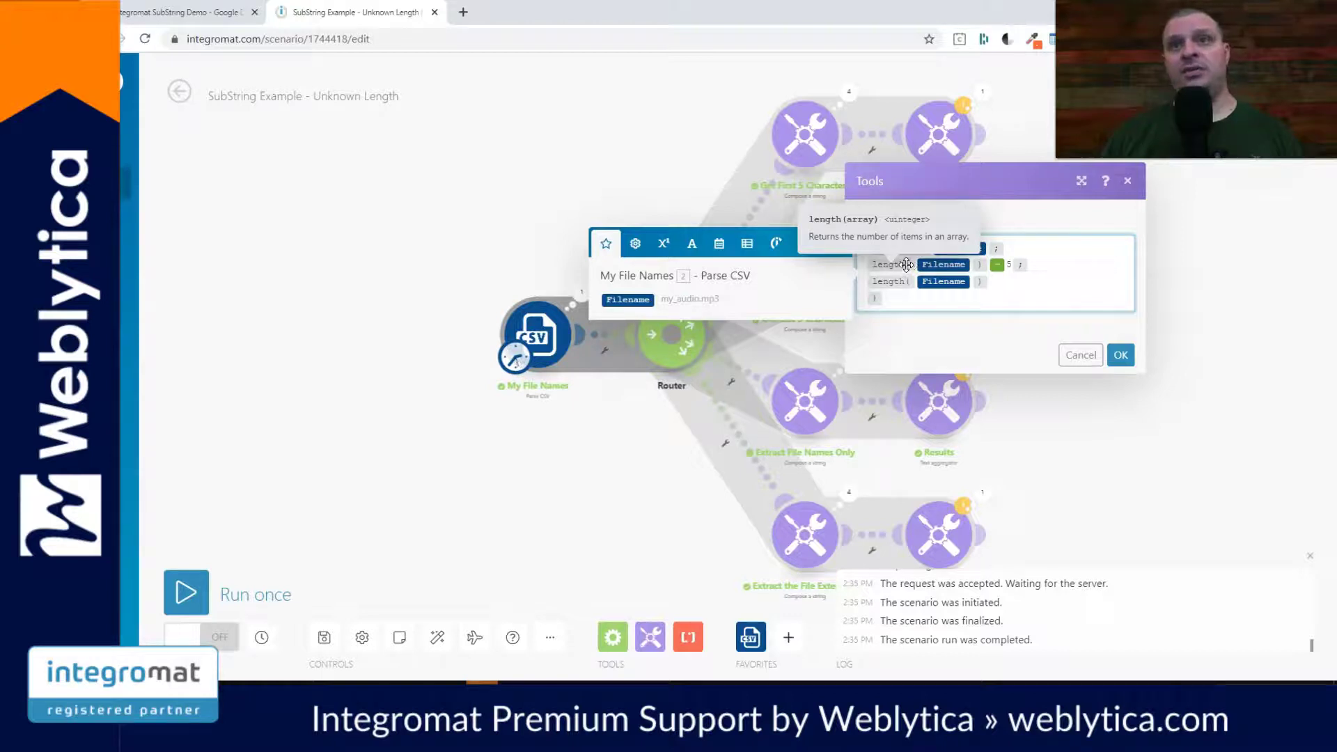
pyautogui.click(939, 264)
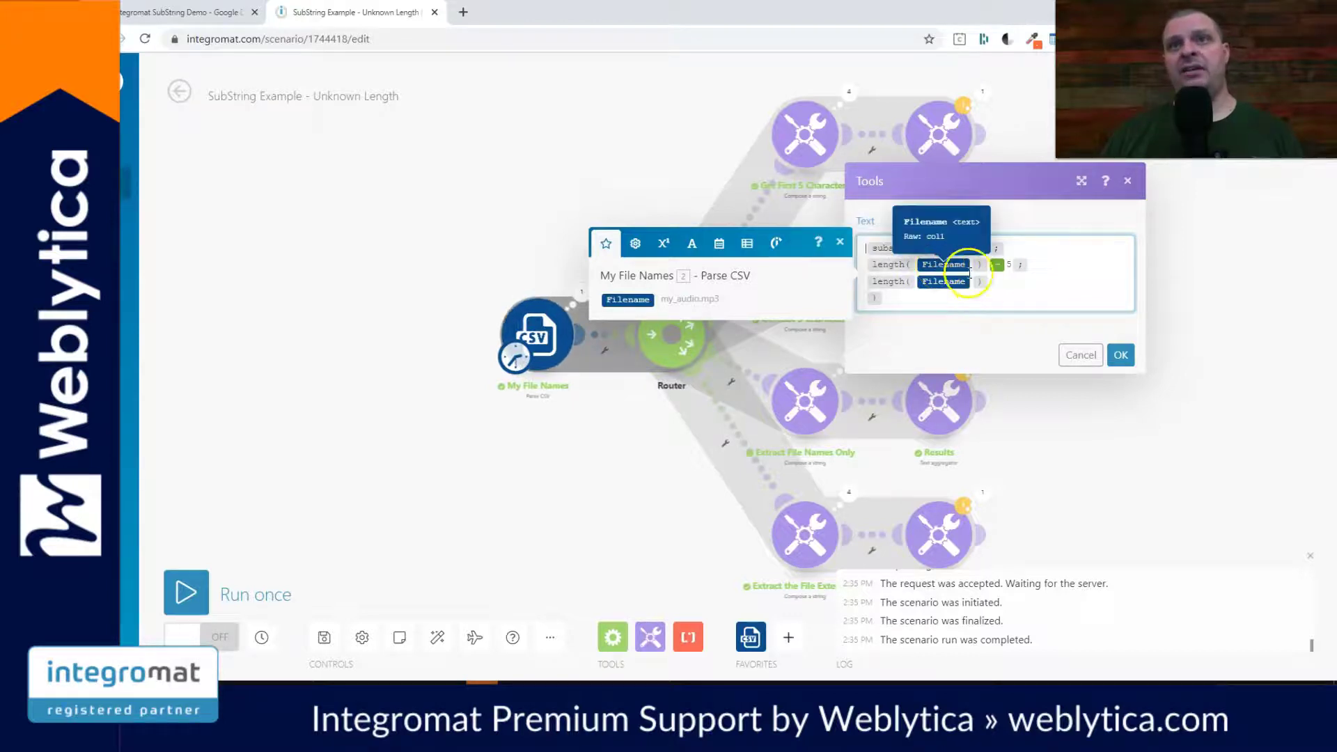
pyautogui.click(999, 266)
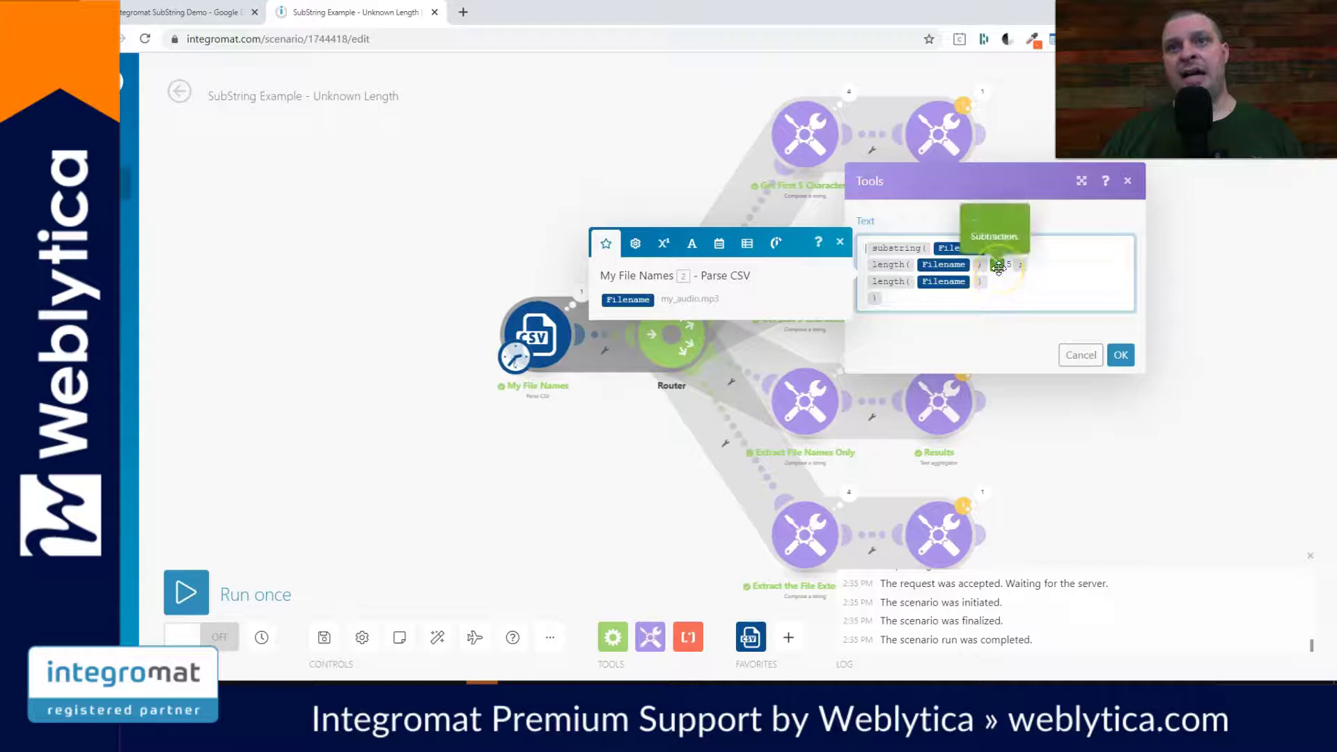
pyautogui.click(664, 245)
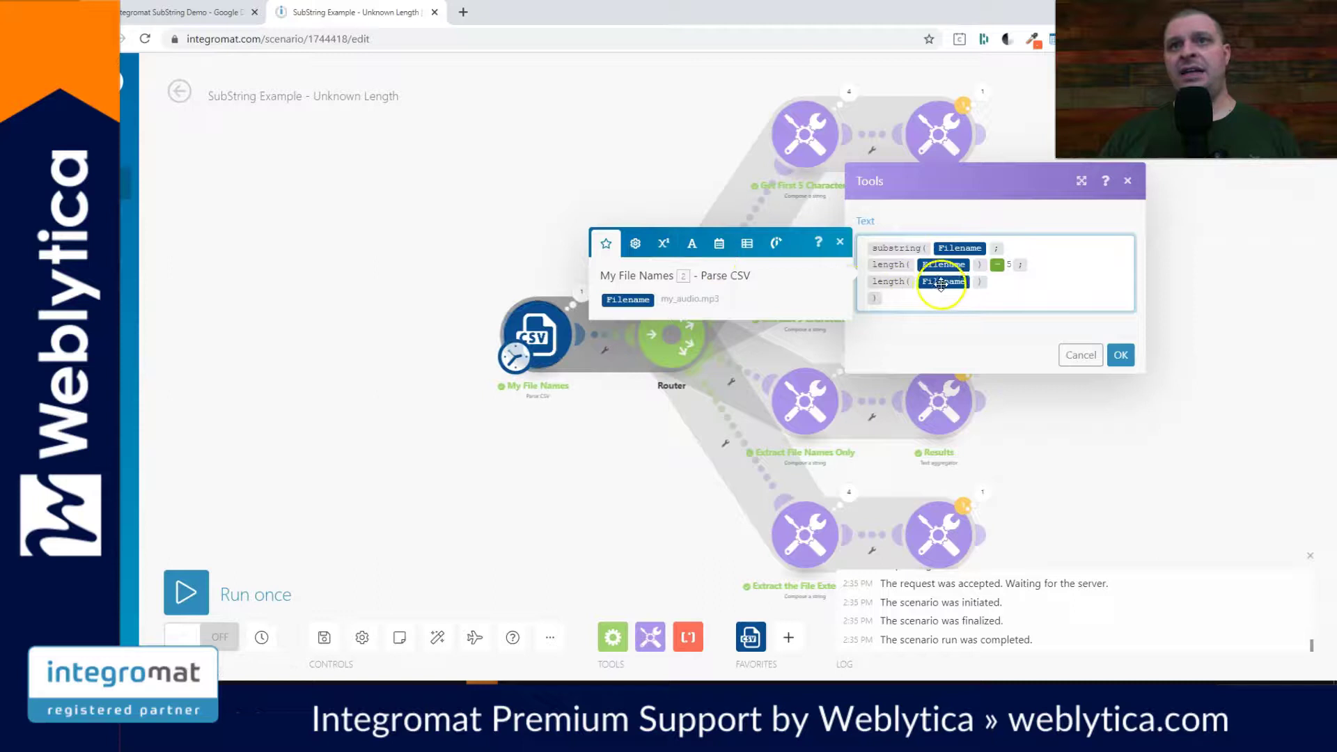
pyautogui.click(999, 286)
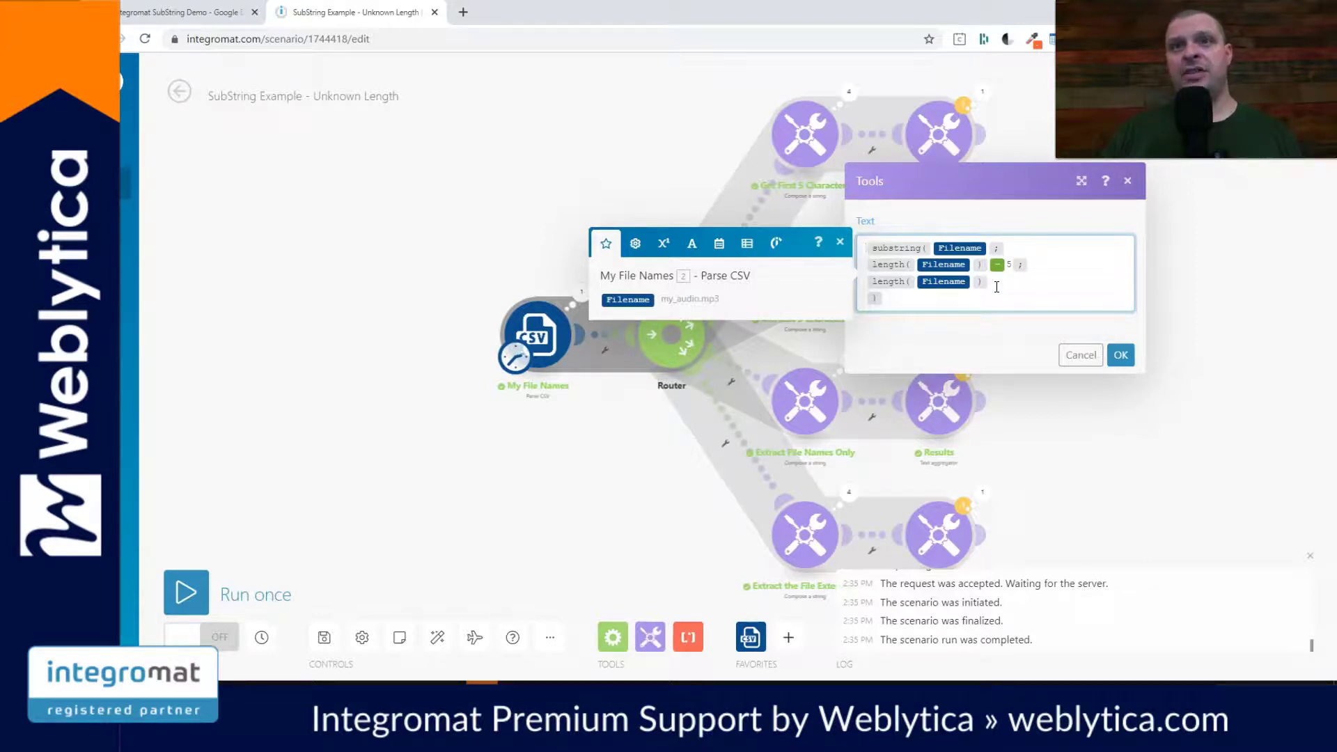
pyautogui.click(1120, 354)
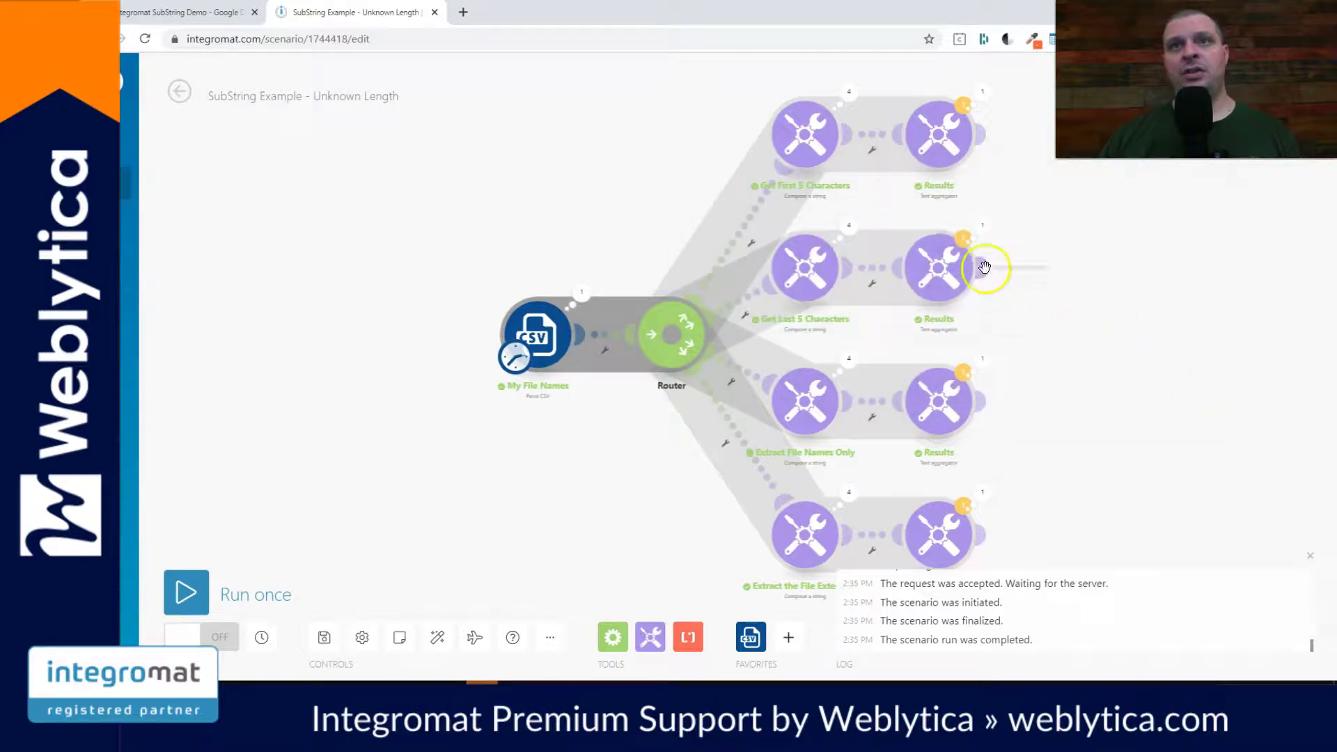
# - Inspect the last-five results o.mp3, 2.mp3, e.pdf, .docx, then open Extract File Names Only
pyautogui.click(984, 230)
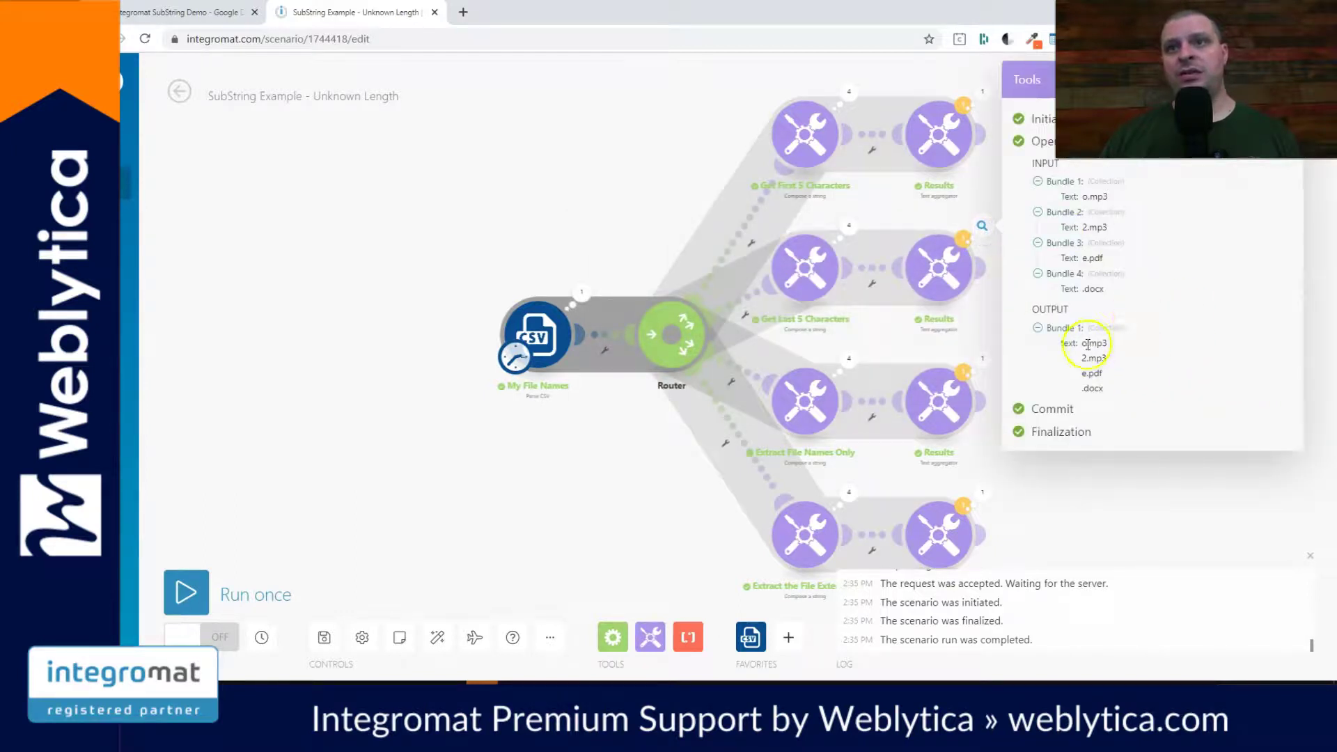
pyautogui.moveTo(1085, 342); pyautogui.dragTo(1108, 340)
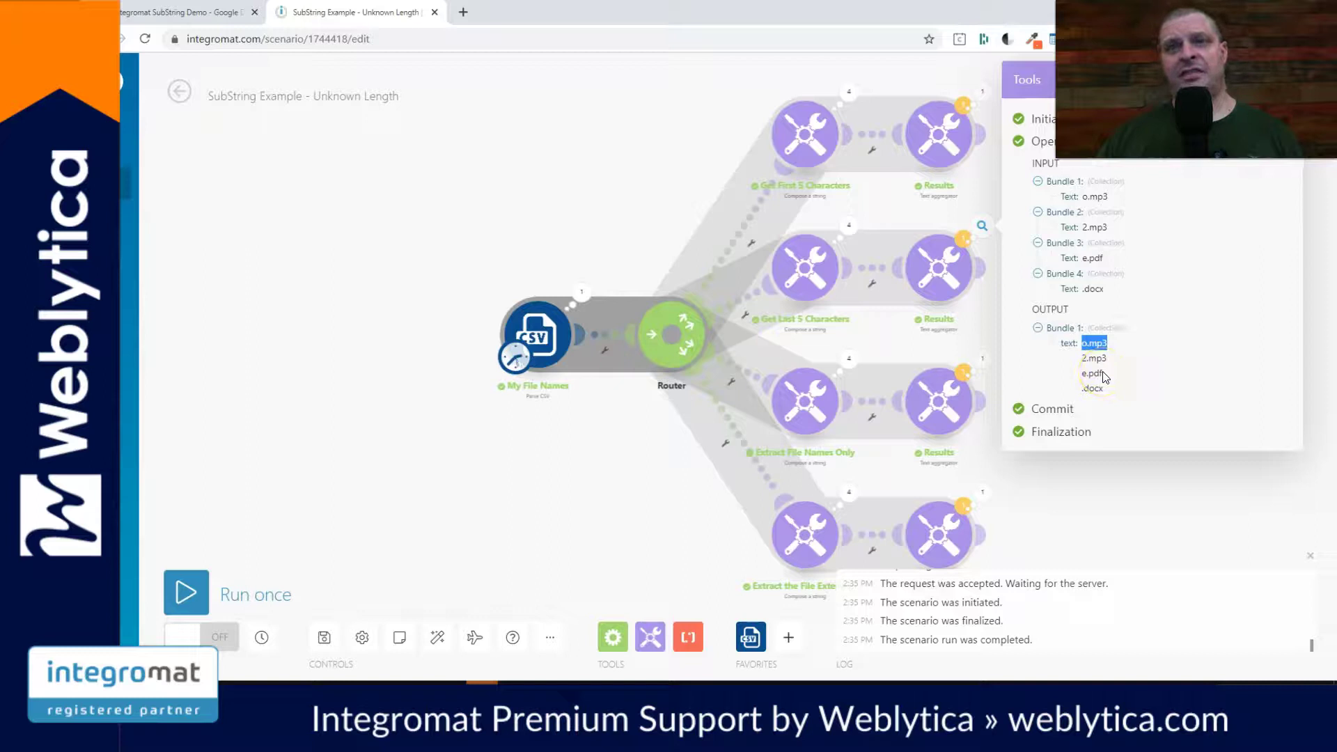
pyautogui.click(1104, 492)
pyautogui.click(829, 409)
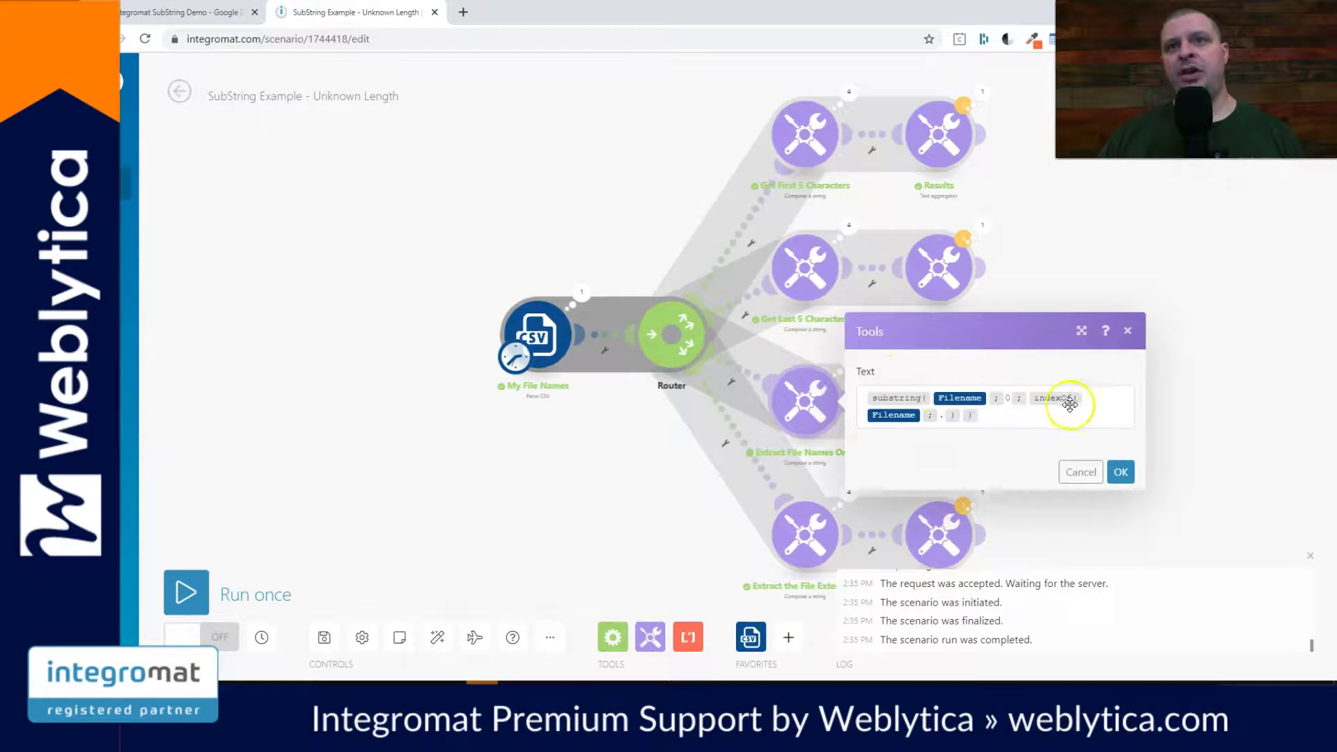
# - Split the substring(Filename; 0; indexOf(Filename; .)) formula so each argument sits on its own line
pyautogui.click(1098, 399)
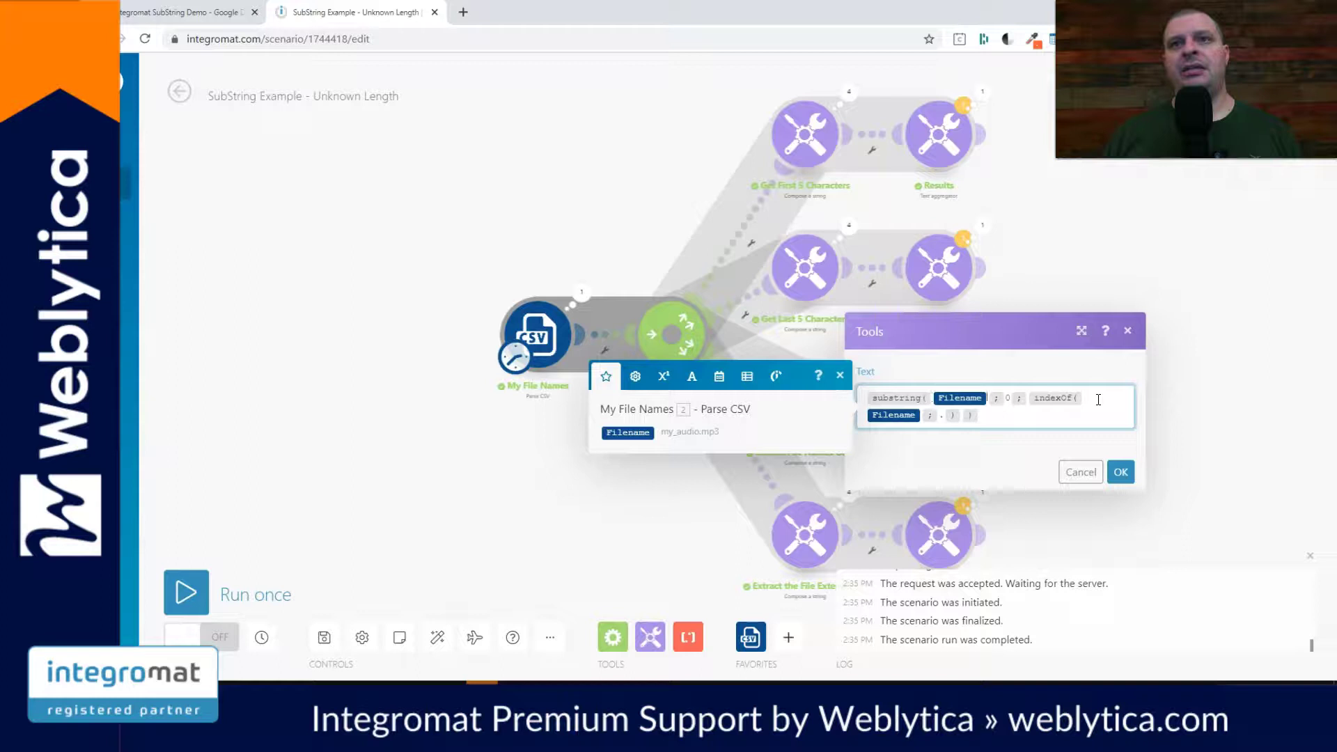
pyautogui.press('Return')
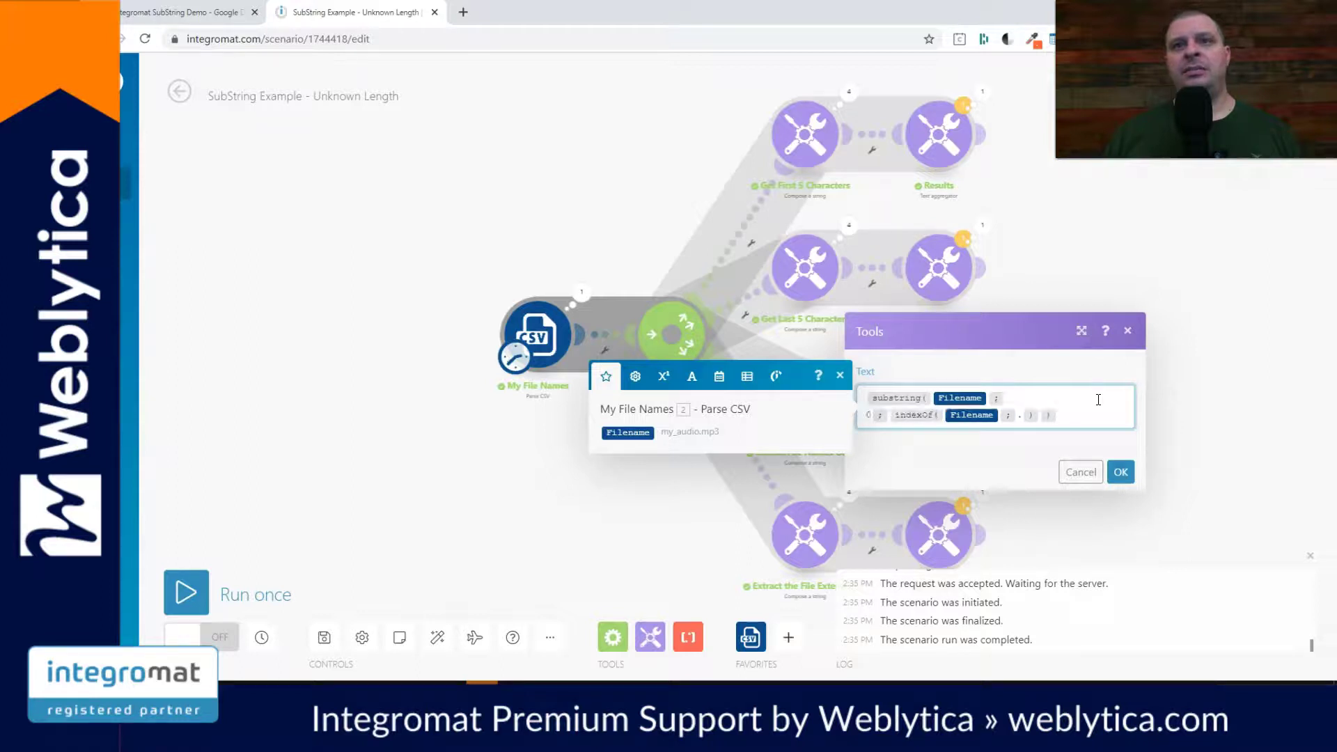
pyautogui.press('Return')
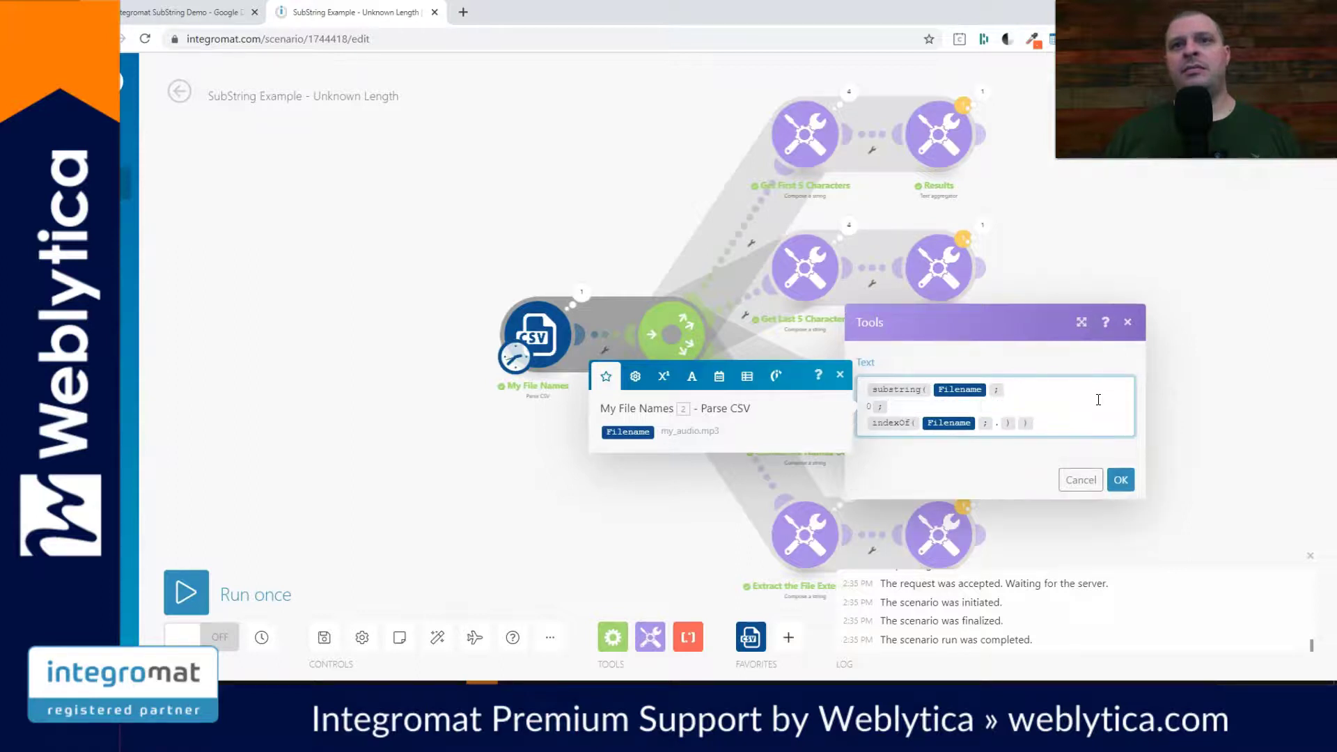
pyautogui.press('Return')
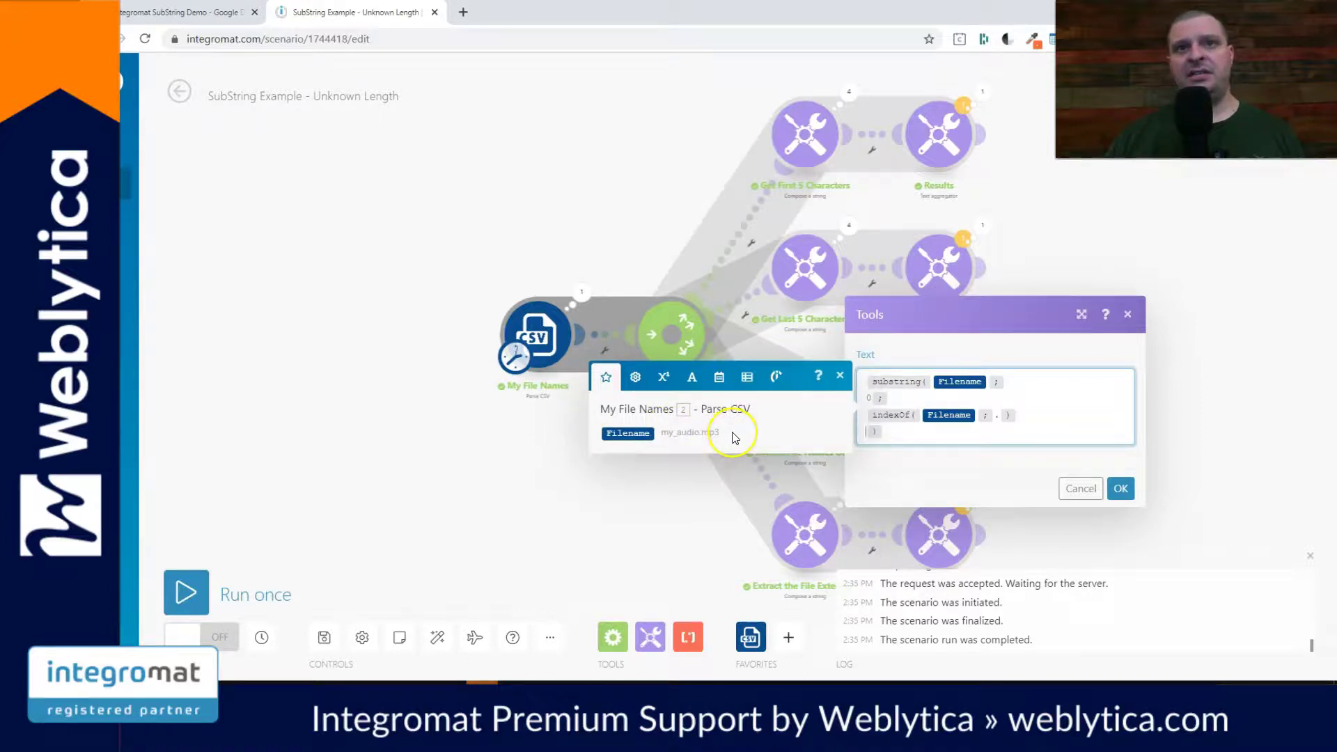
# - Review the start position 0 and the indexOf search for the dot, then save the formula
pyautogui.click(997, 411)
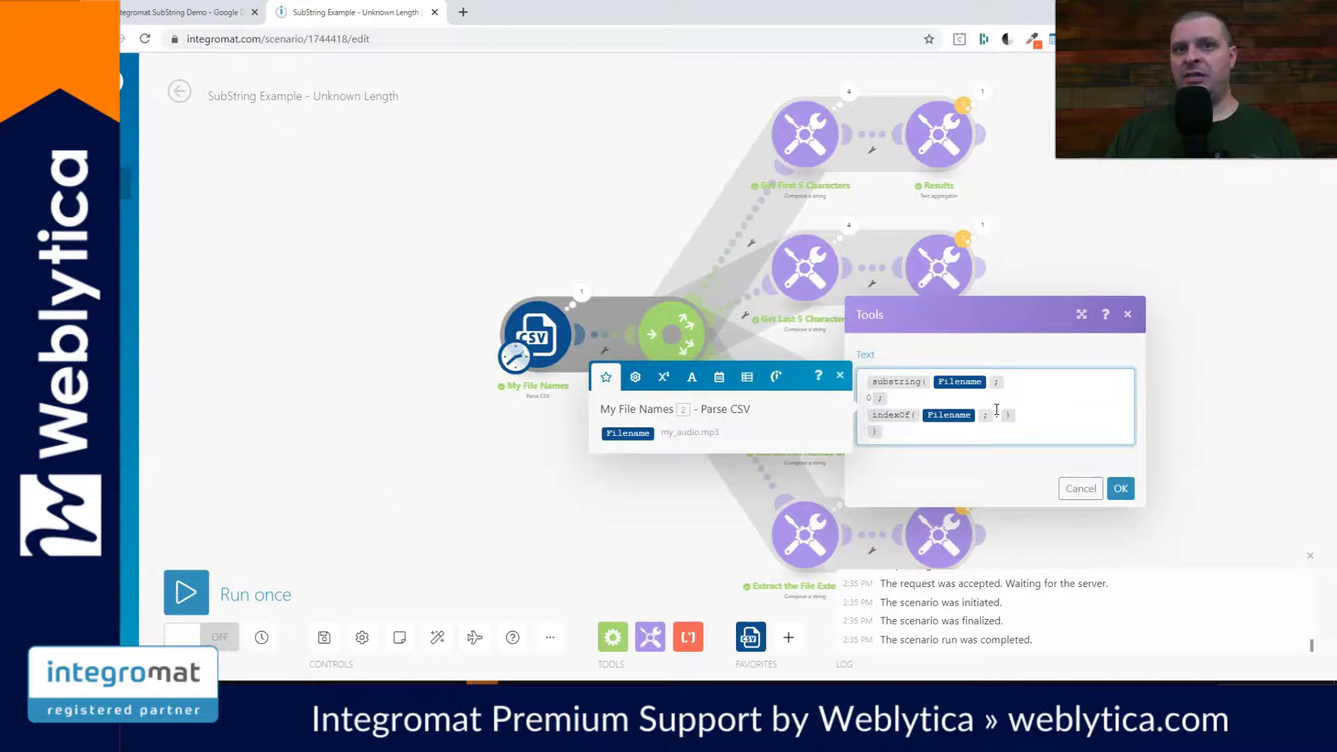
pyautogui.click(869, 400)
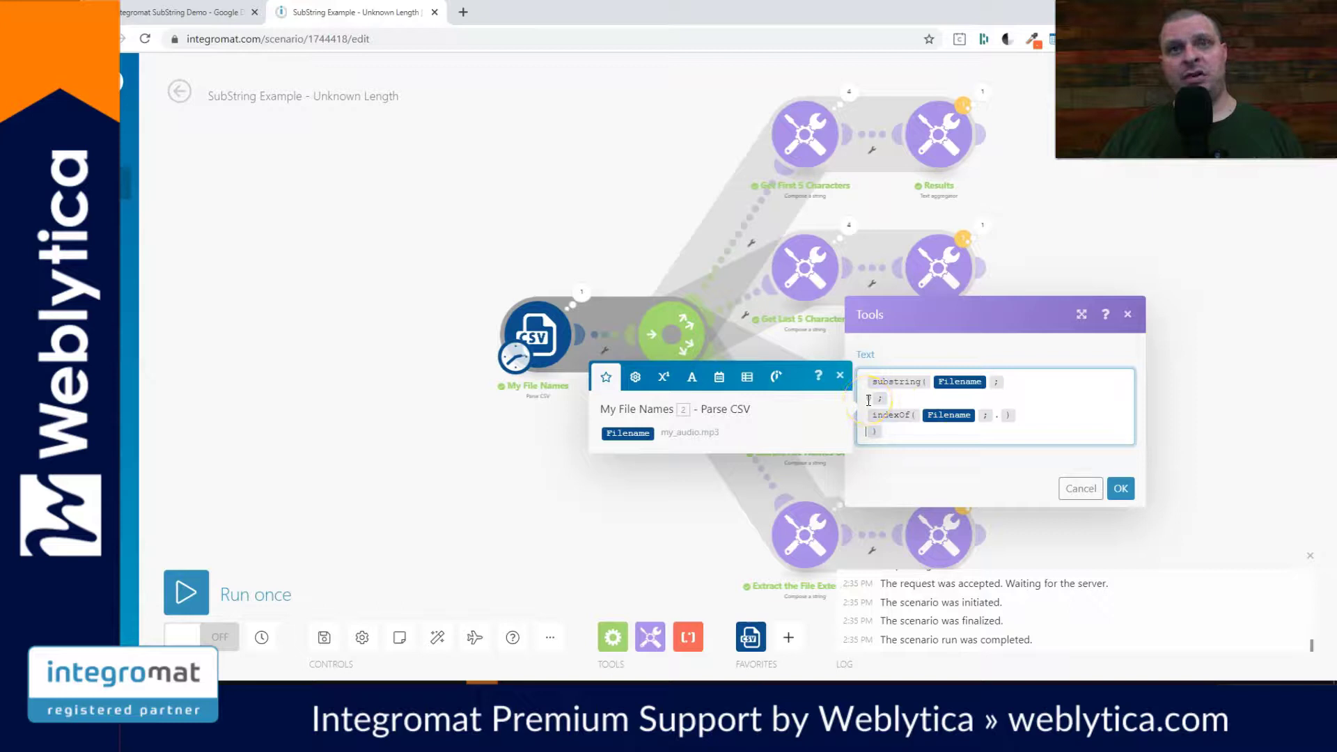
pyautogui.click(912, 418)
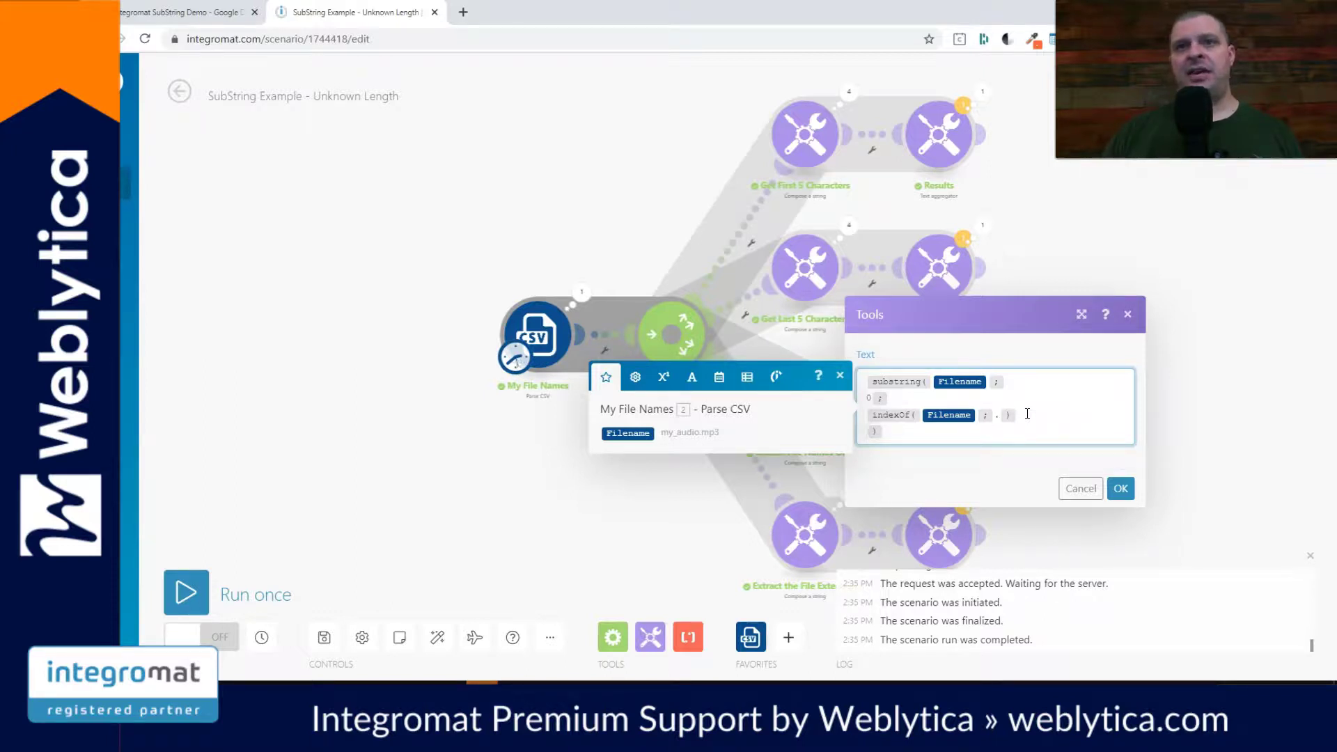
pyautogui.click(956, 418)
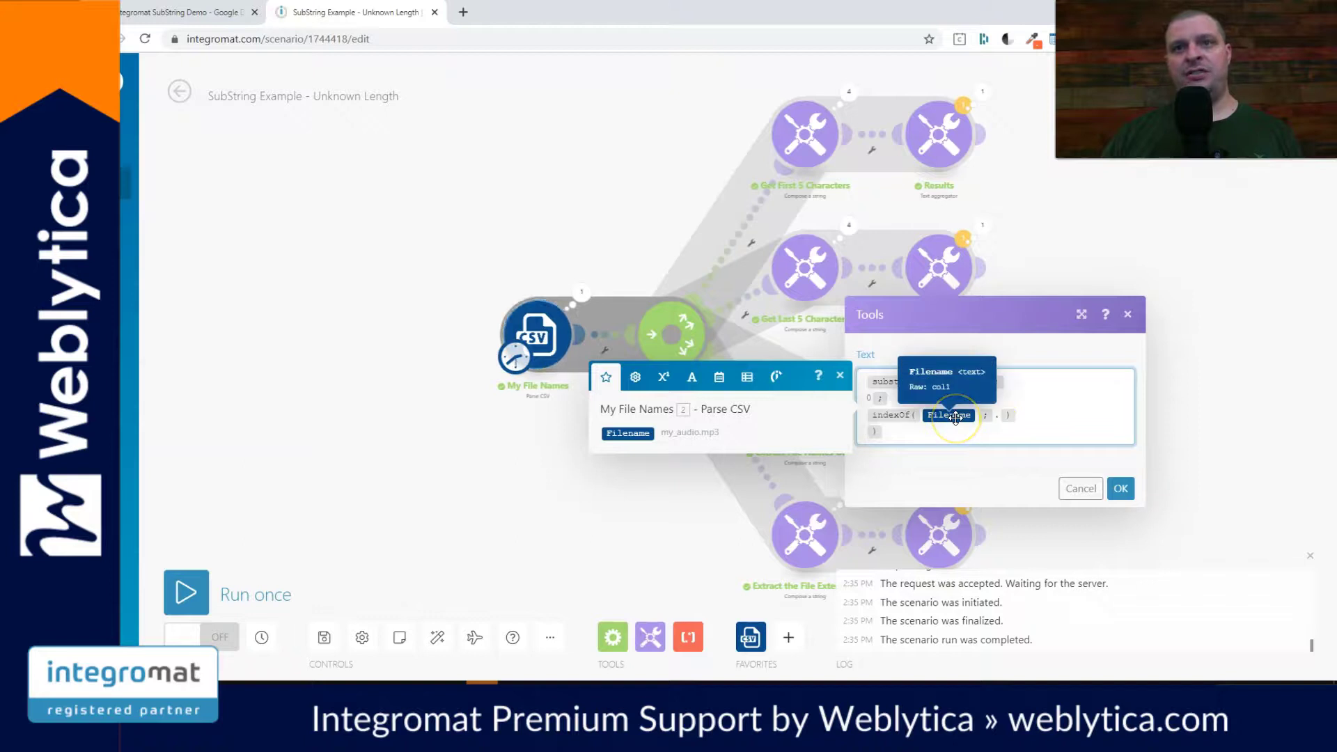
pyautogui.click(999, 415)
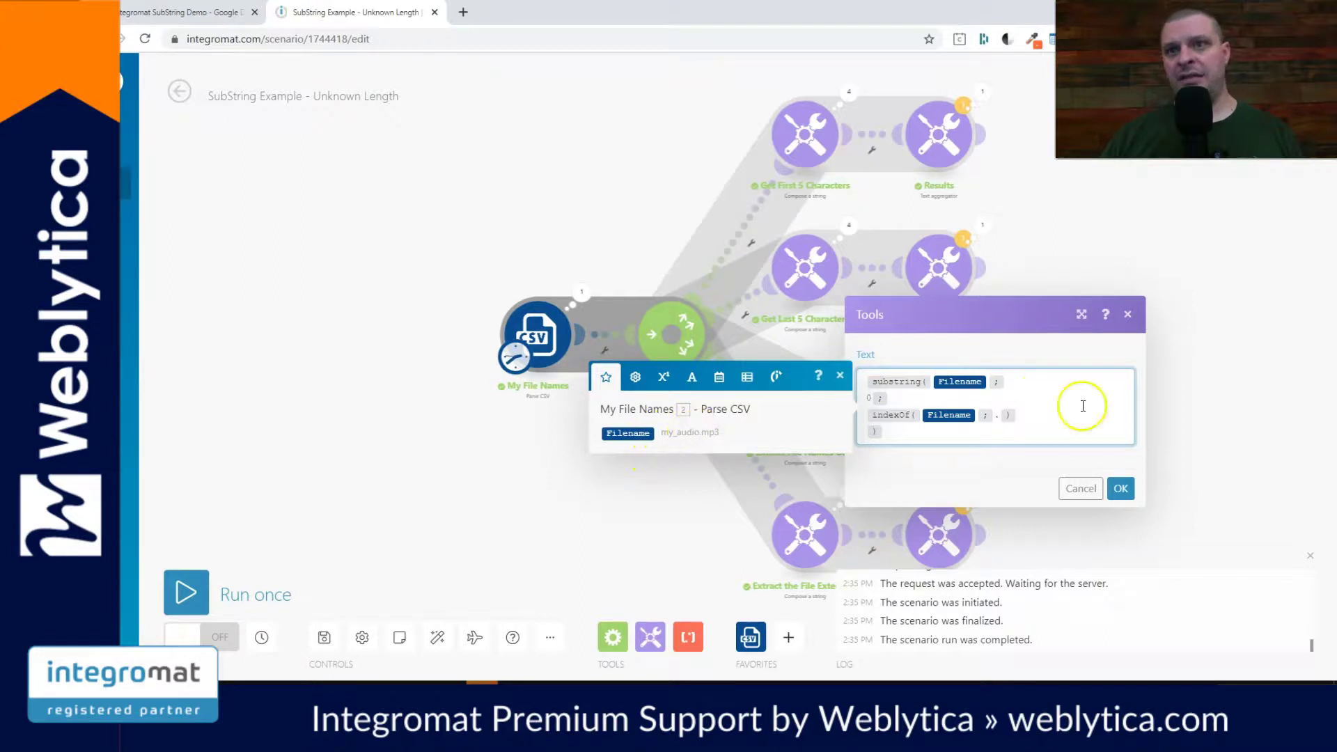
pyautogui.click(1121, 489)
# - Inspect the file-name results my_audio, my_audio_2, my_pdf_filename and my_word_doc_filename
pyautogui.click(983, 359)
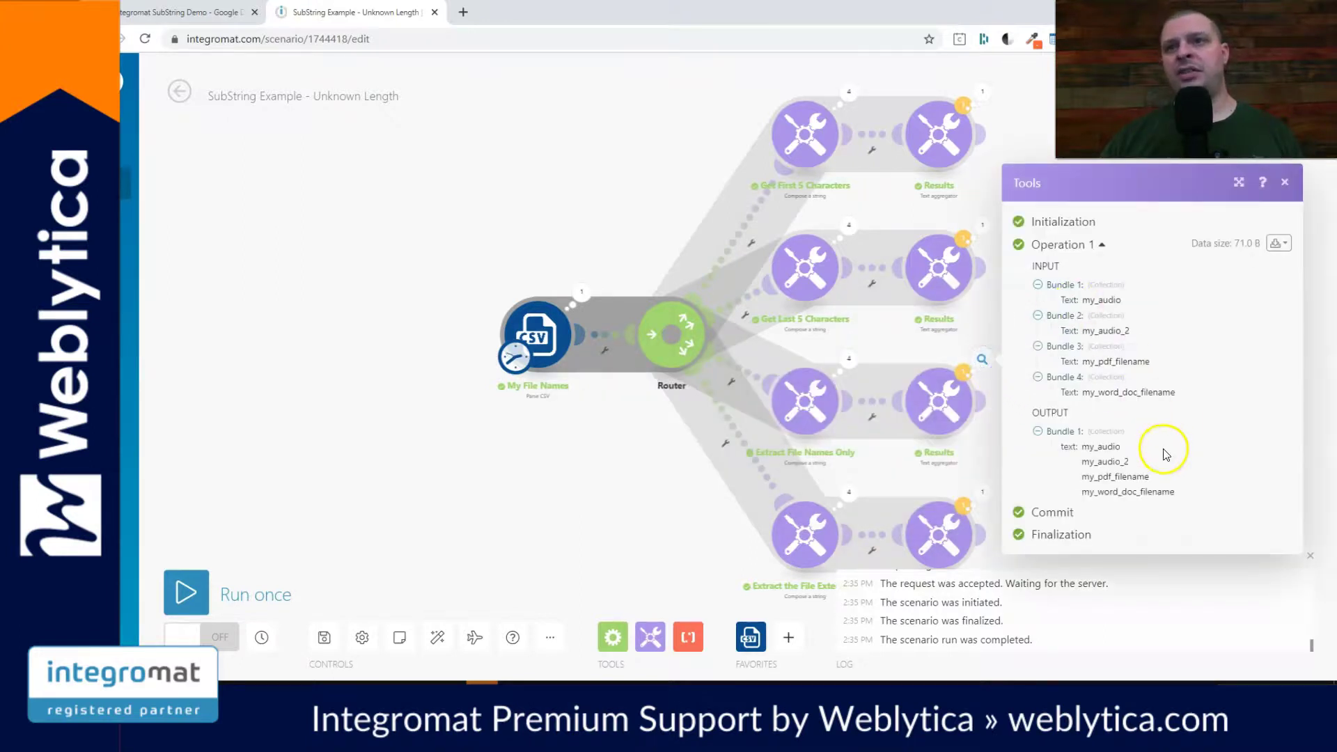
pyautogui.doubleClick(1097, 447)
pyautogui.doubleClick(1096, 462)
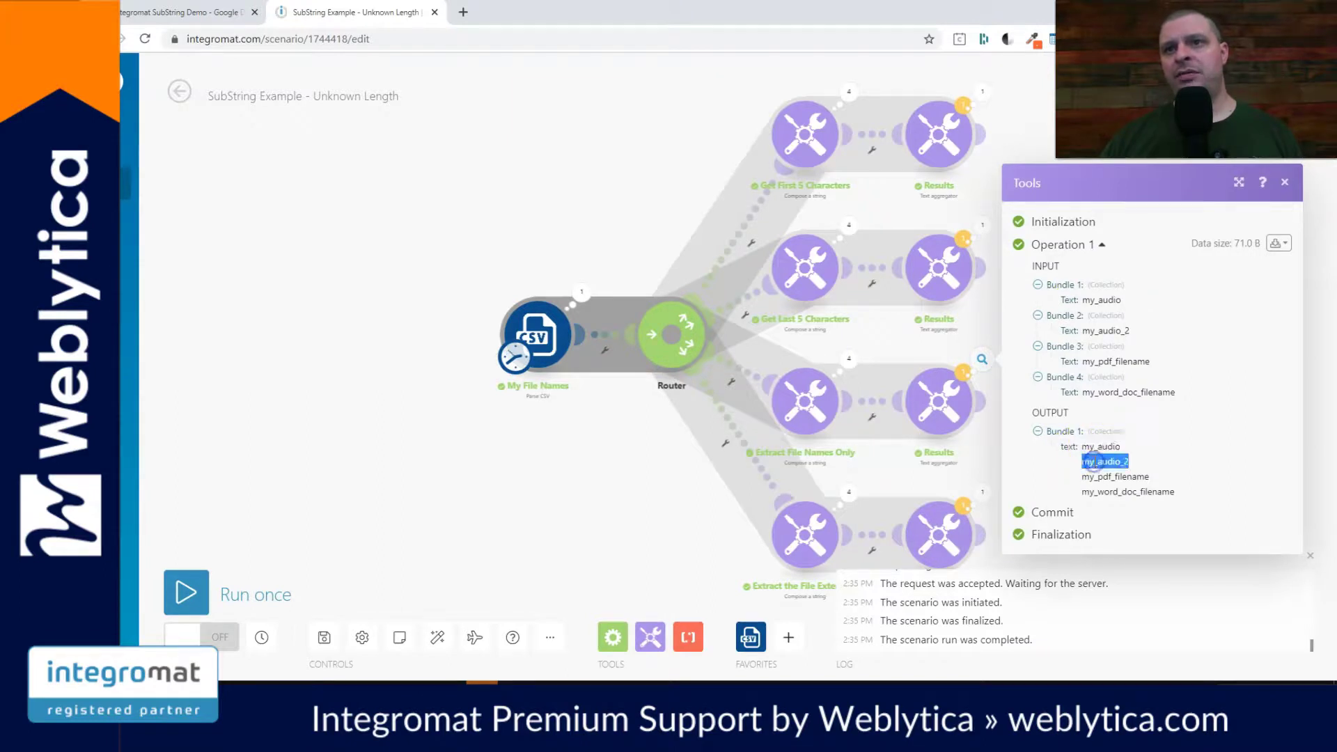
pyautogui.doubleClick(1098, 476)
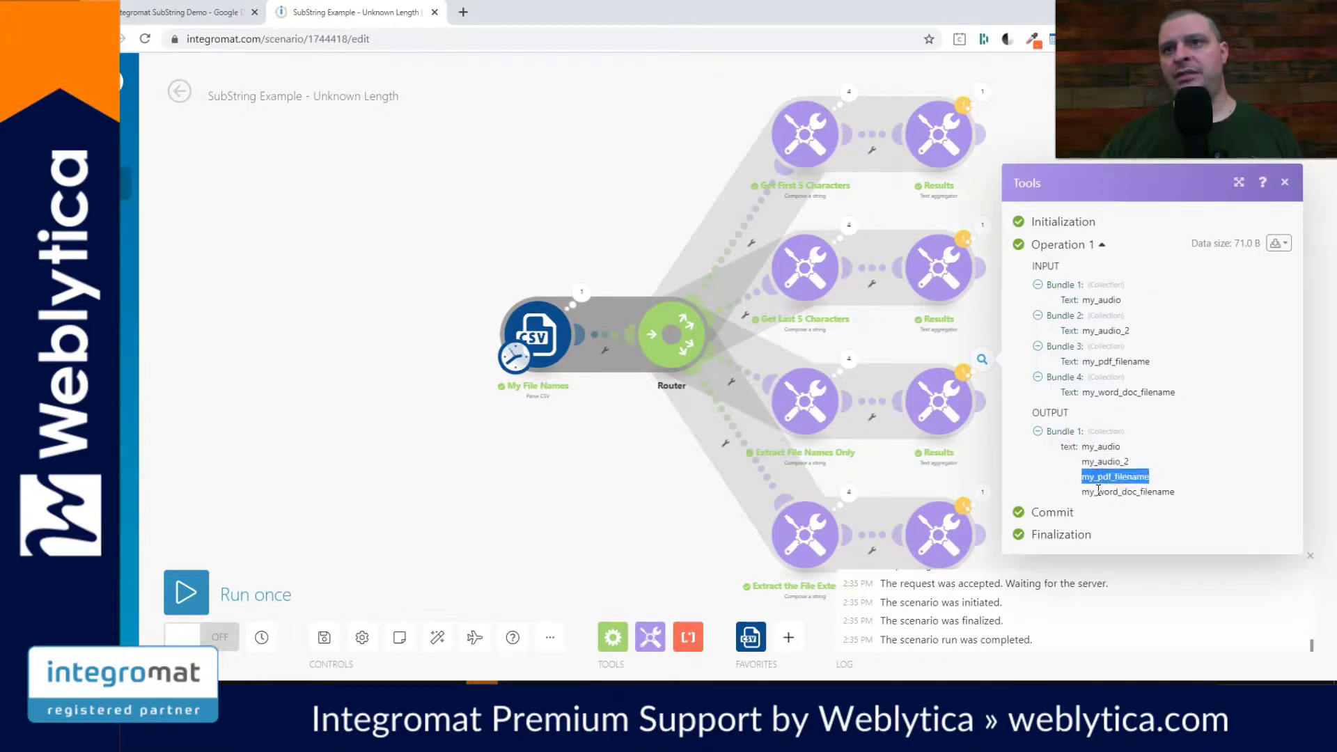
pyautogui.doubleClick(1118, 492)
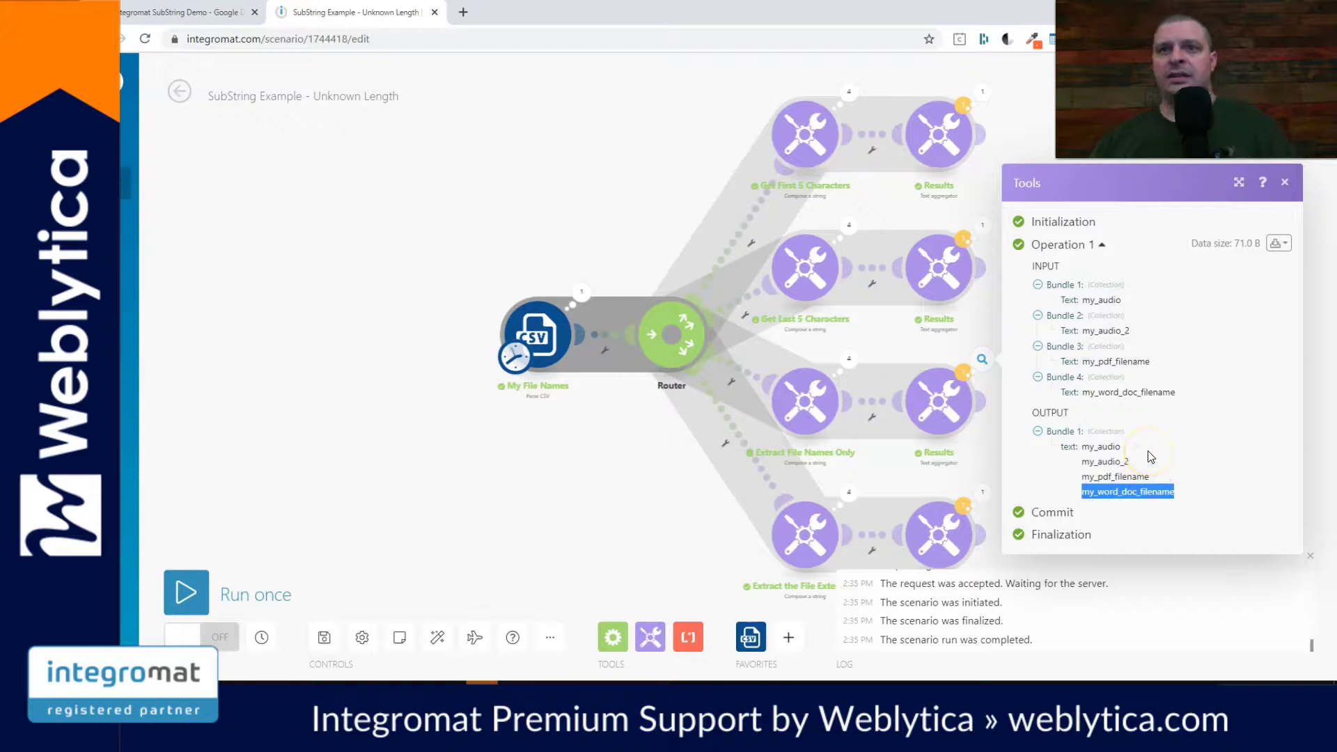
pyautogui.doubleClick(1104, 448)
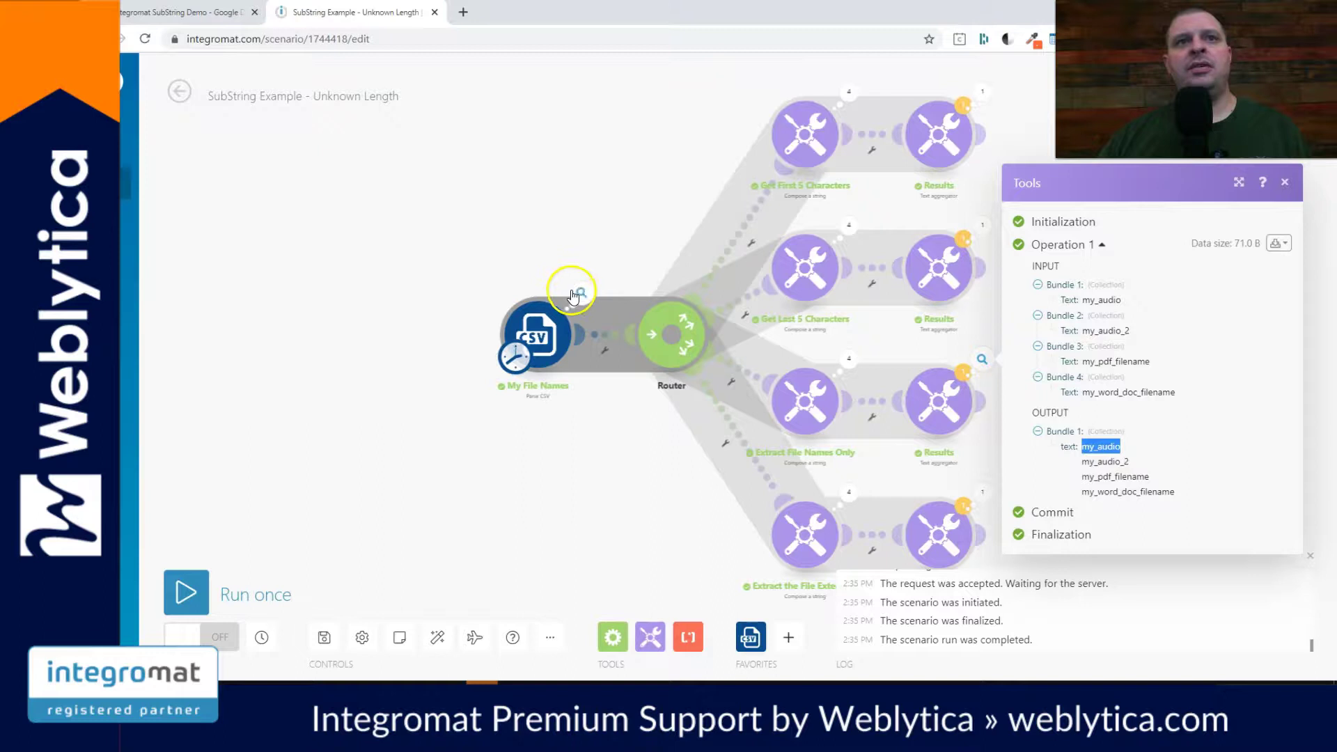
# - Compare my_audio against the original CSV filename, then reopen the file-names-only results
pyautogui.click(580, 291)
pyautogui.doubleClick(730, 341)
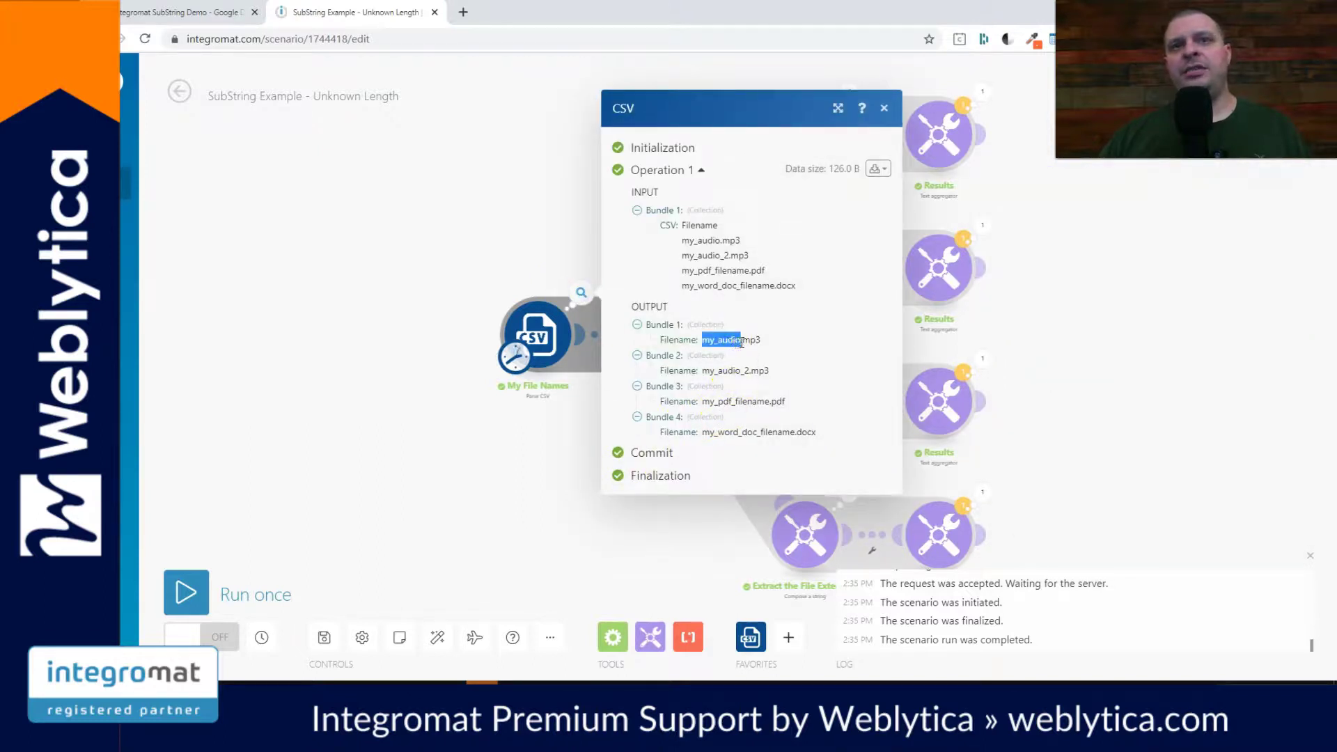
pyautogui.click(982, 359)
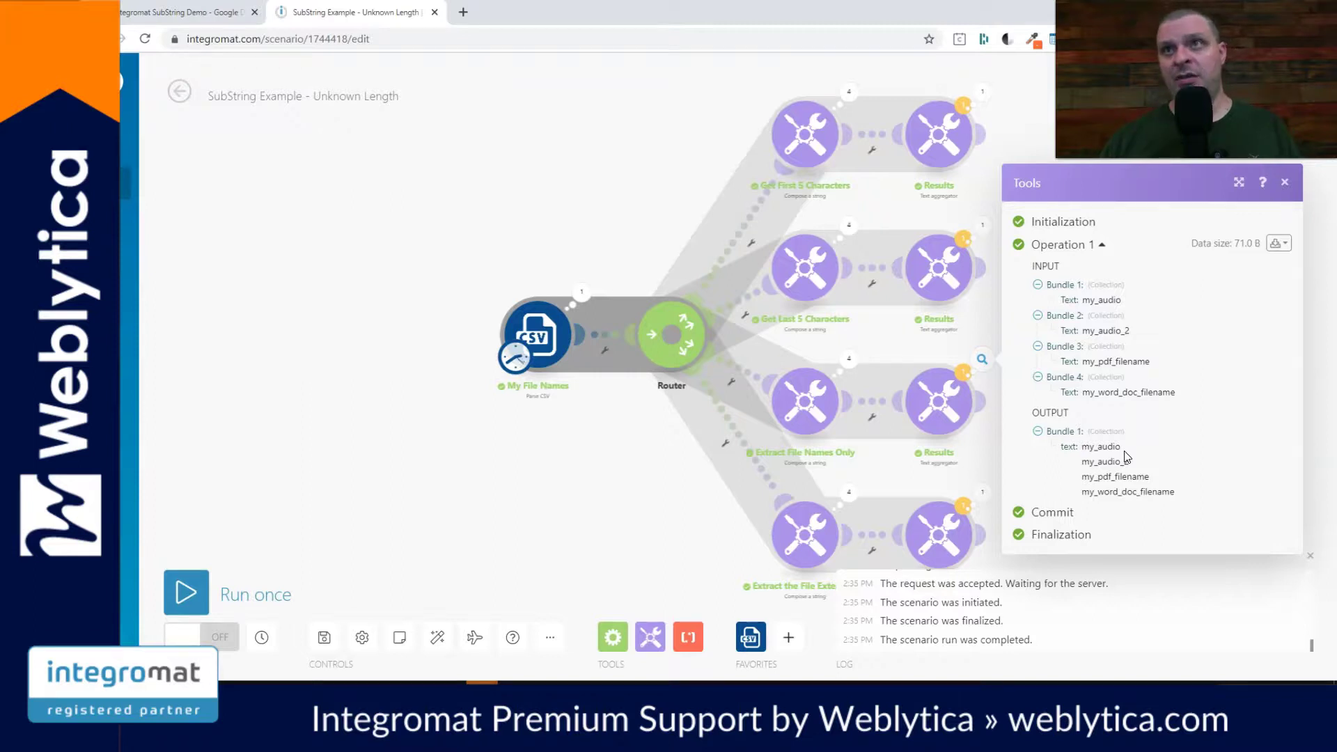
# - Close the output details and open the Extract the File Extension Text formula for editing
pyautogui.click(644, 535)
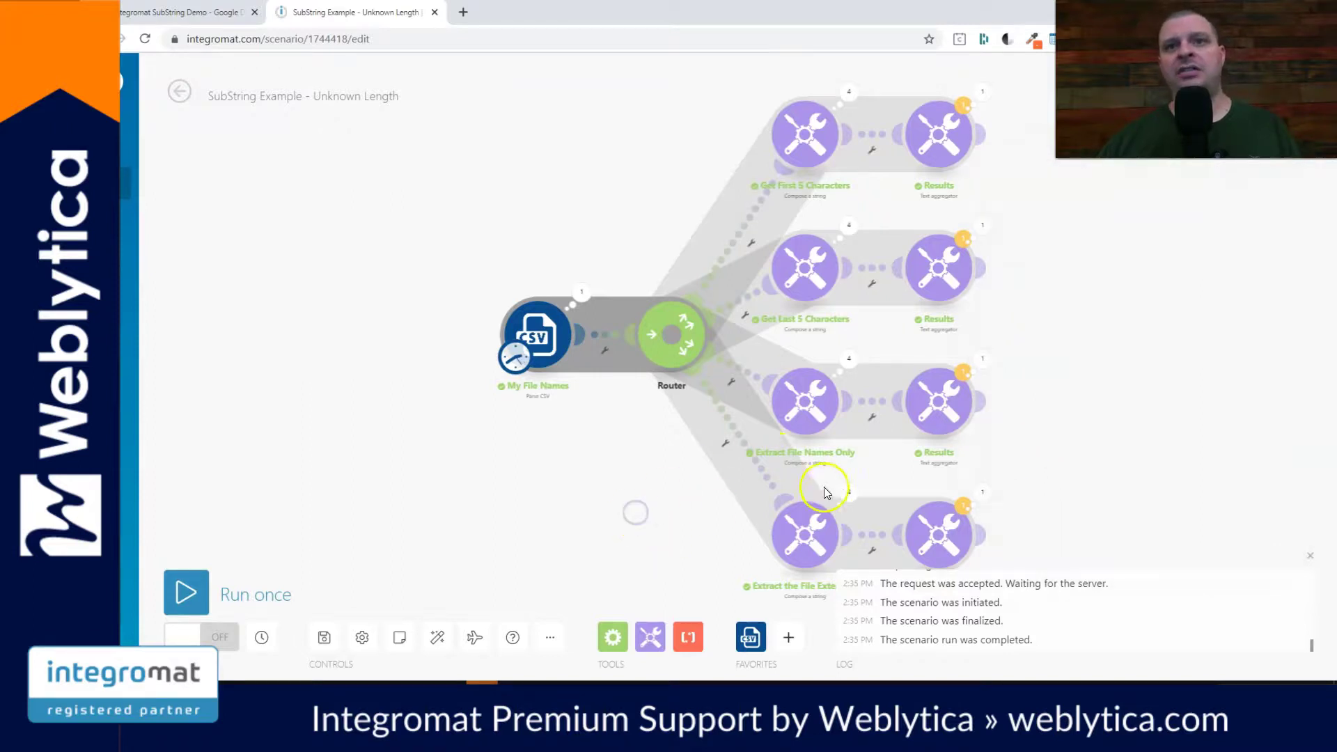
pyautogui.click(851, 496)
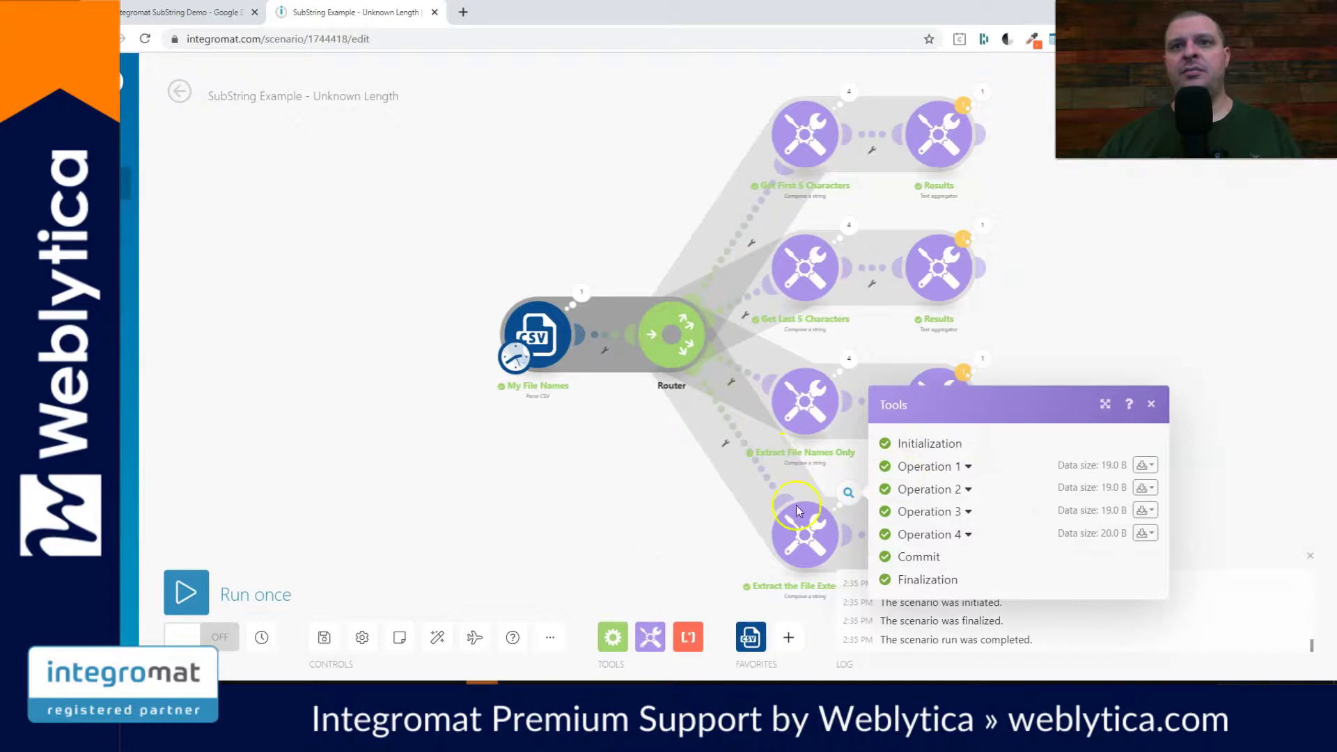
pyautogui.click(836, 550)
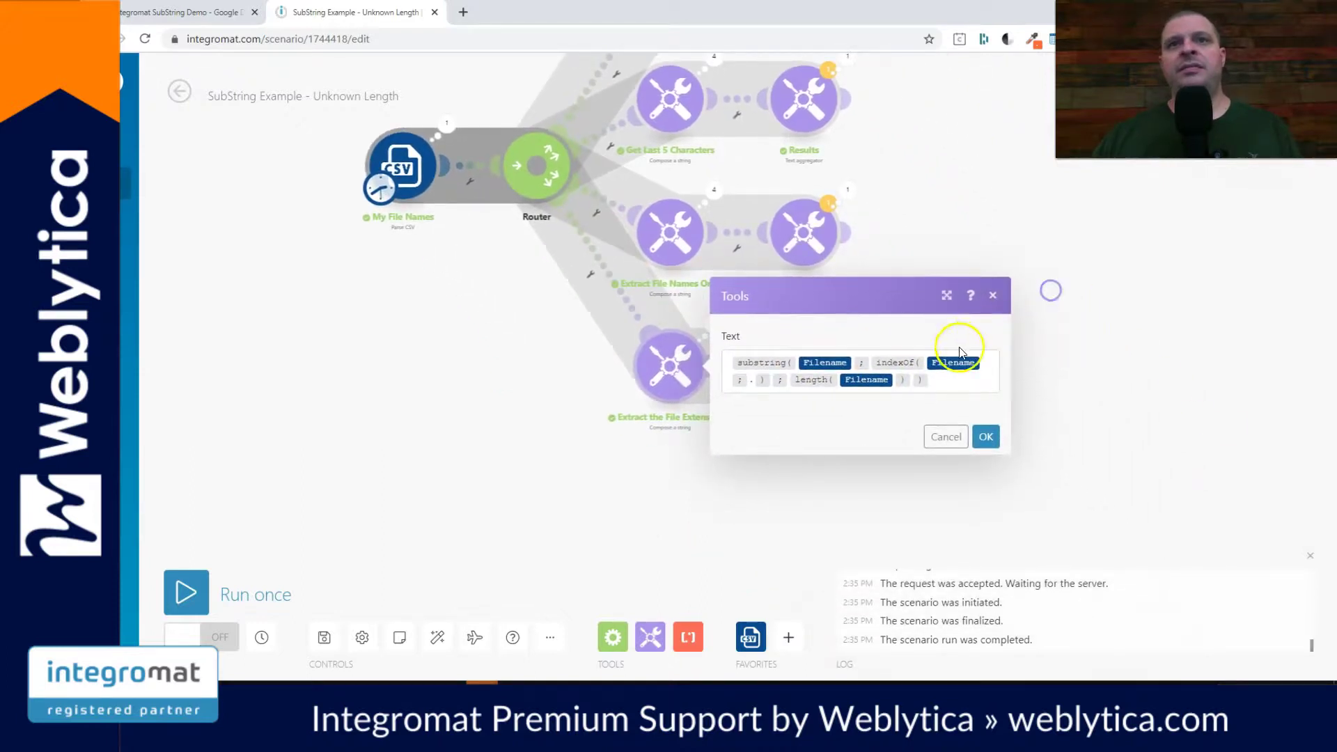
pyautogui.click(946, 389)
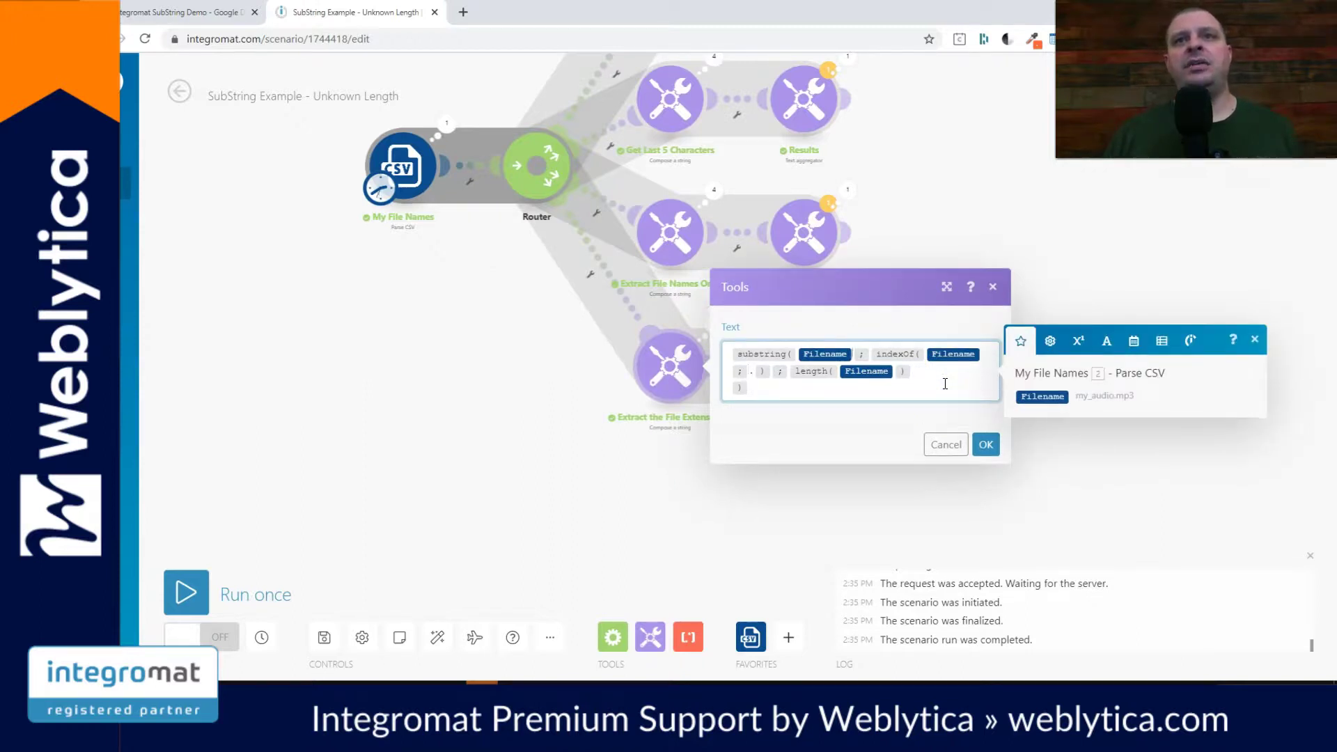
# - Split substring(Filename; indexOf(Filename; .); length(Filename)) across lines and confirm it
pyautogui.press('Return')
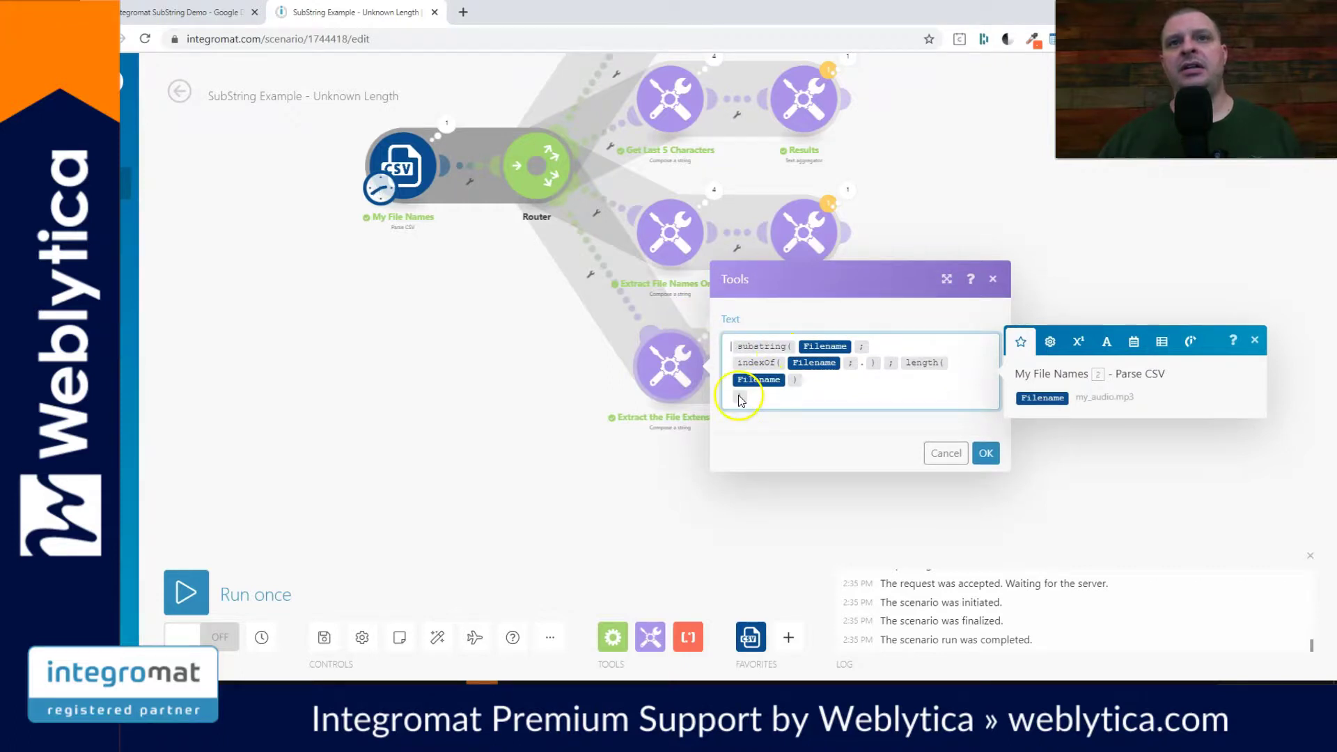
pyautogui.click(902, 363)
pyautogui.click(902, 364)
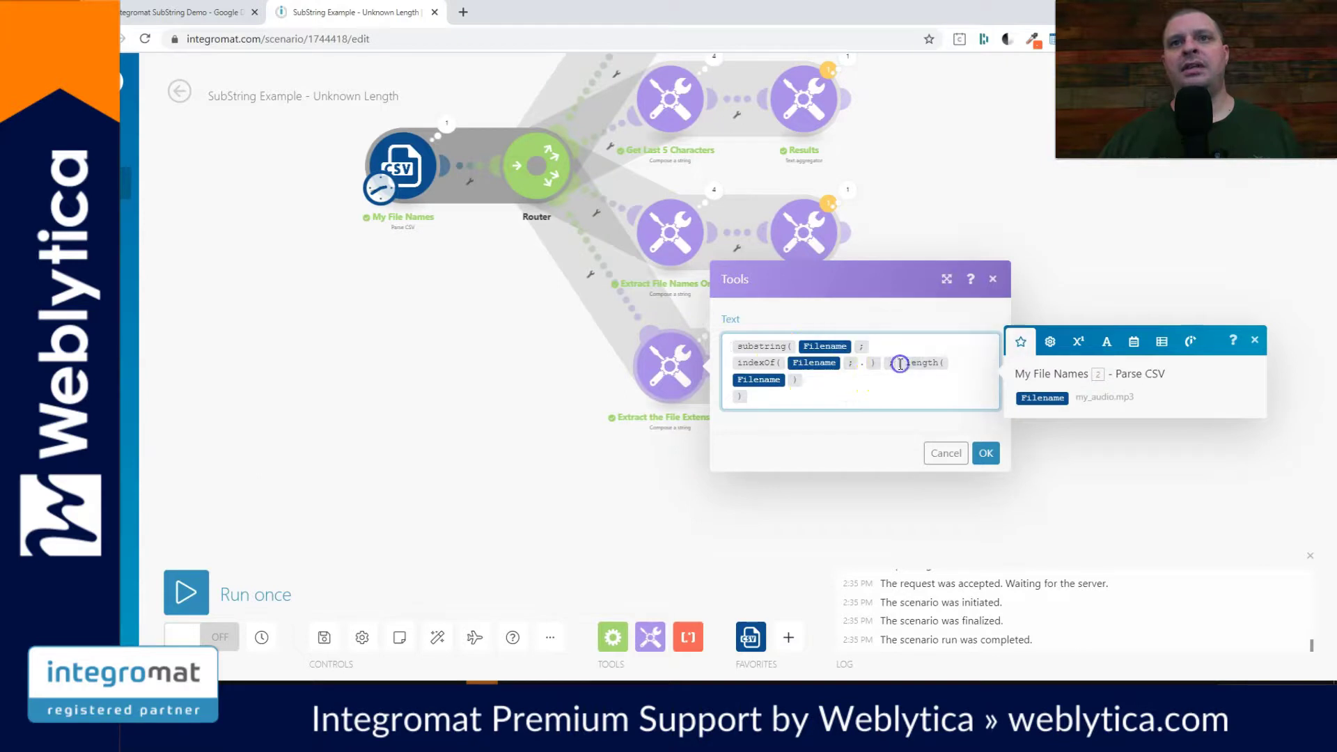
pyautogui.press('Return')
pyautogui.click(863, 364)
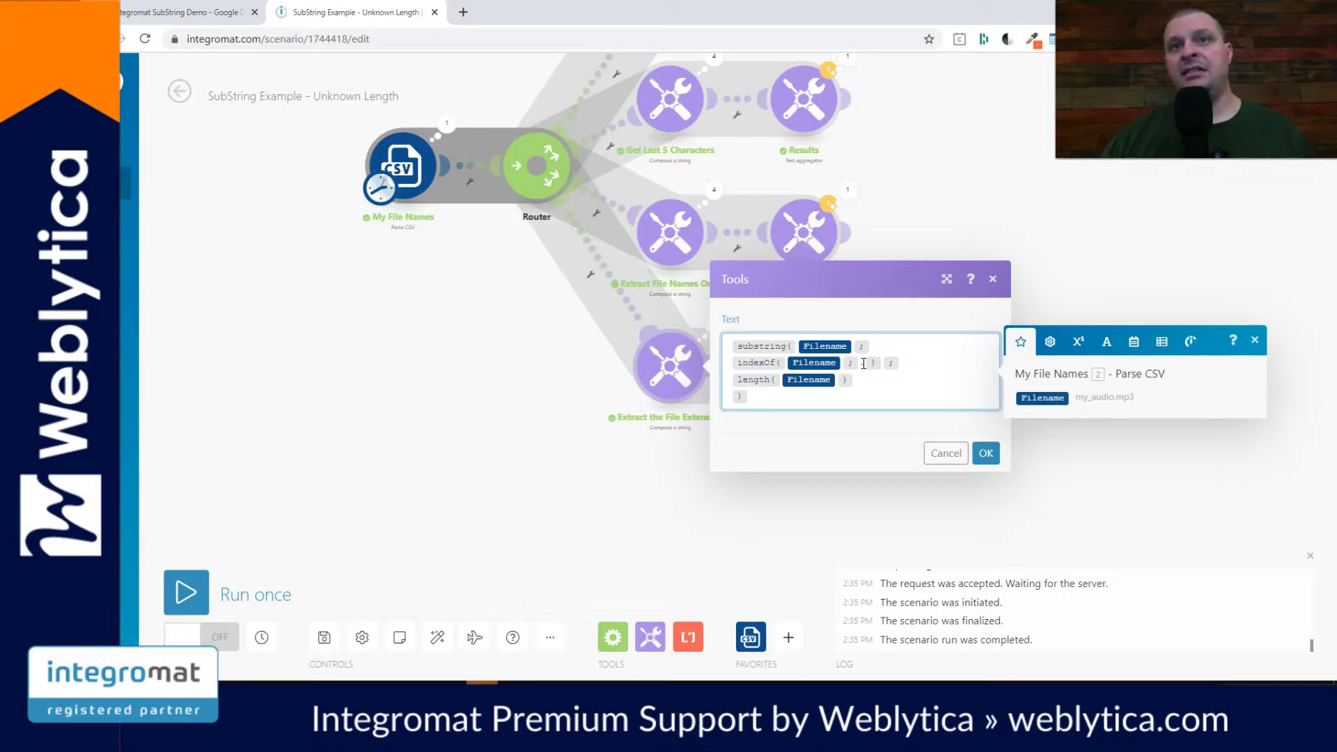
pyautogui.click(853, 382)
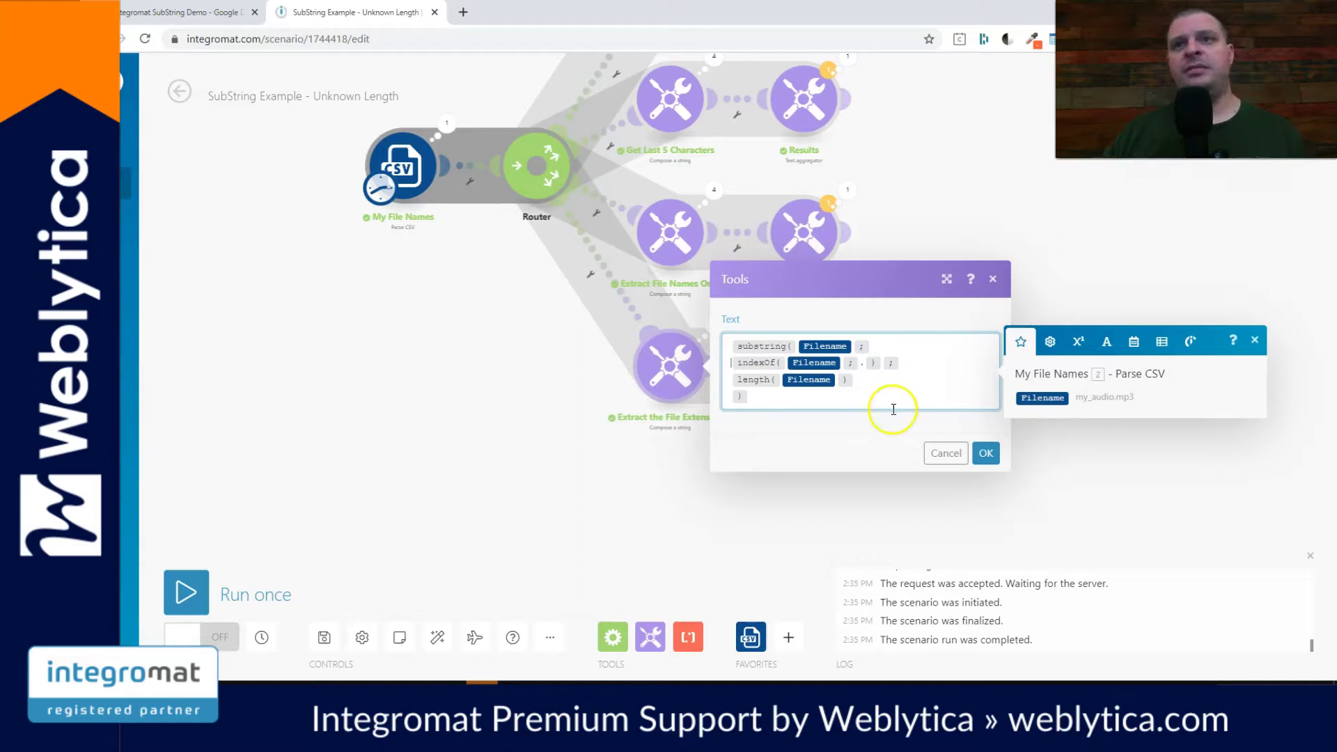
pyautogui.click(986, 453)
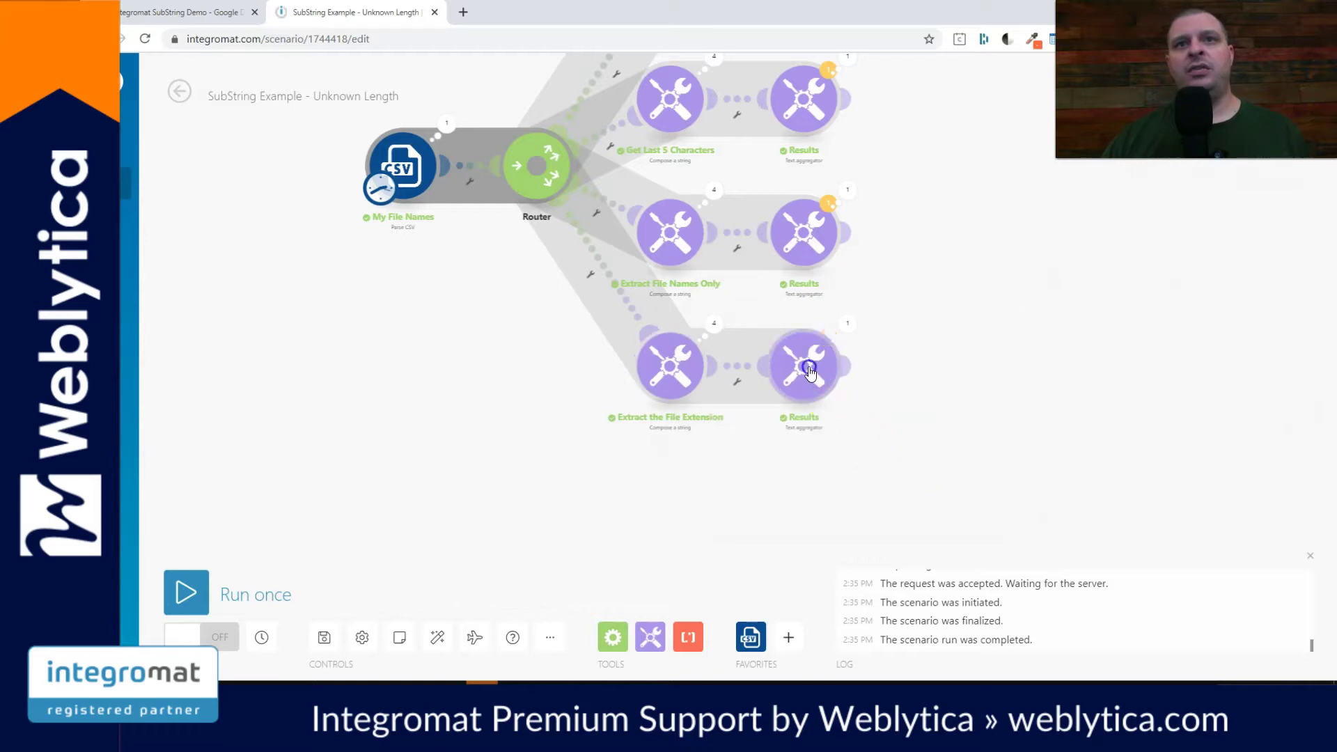
pyautogui.click(823, 385)
pyautogui.click(721, 470)
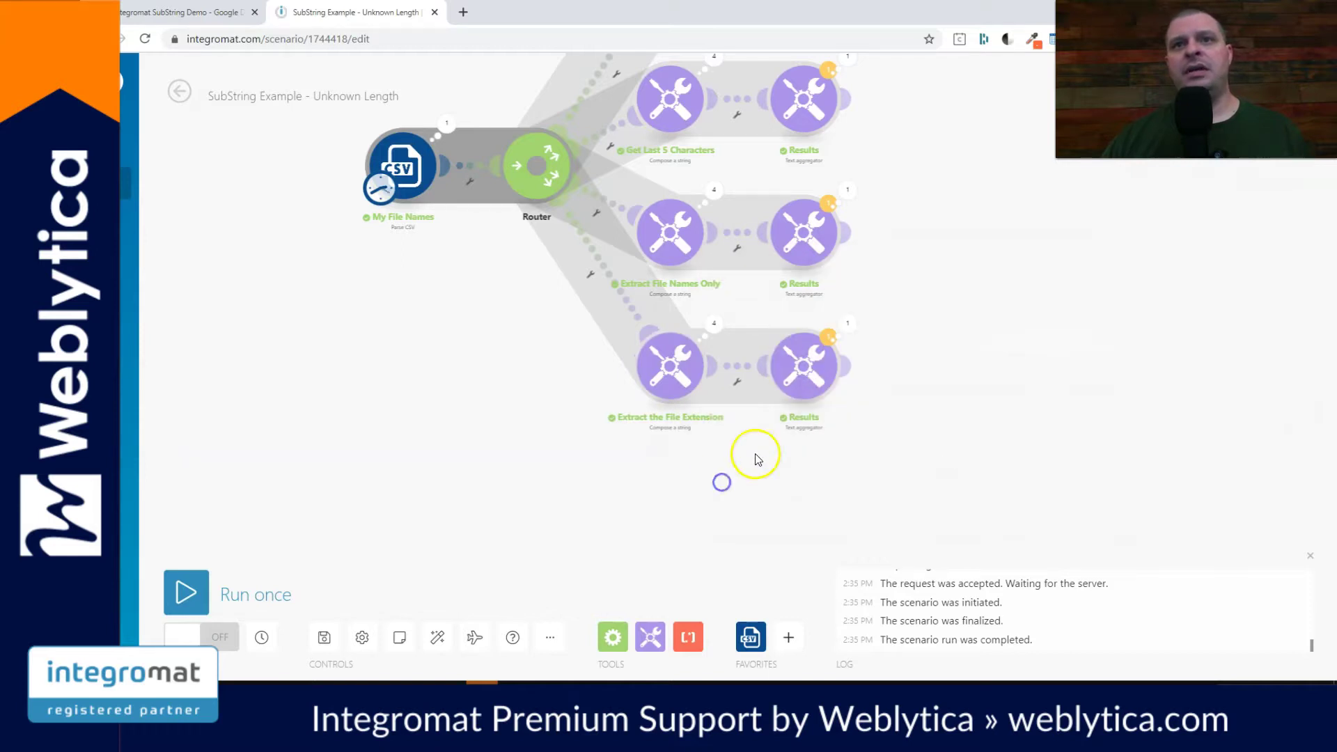
pyautogui.click(852, 328)
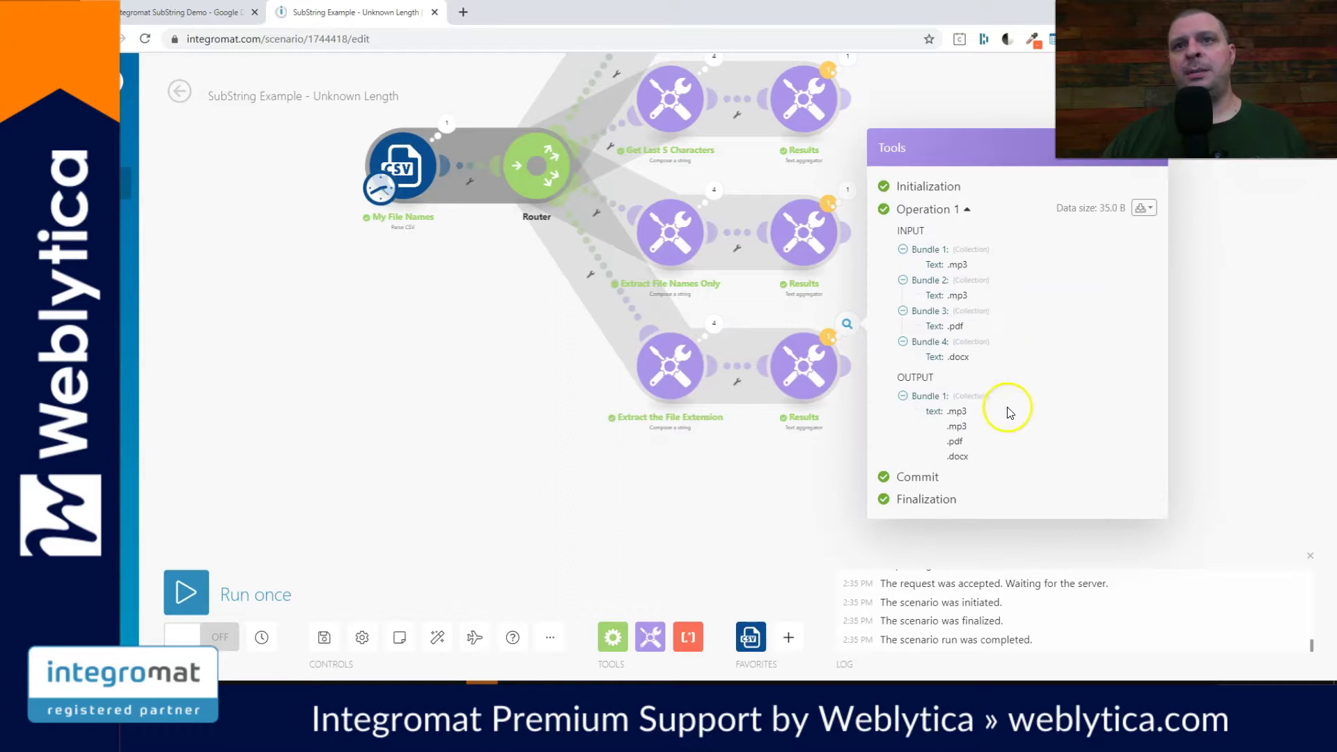
pyautogui.moveTo(949, 414); pyautogui.dragTo(971, 460)
pyautogui.click(977, 424)
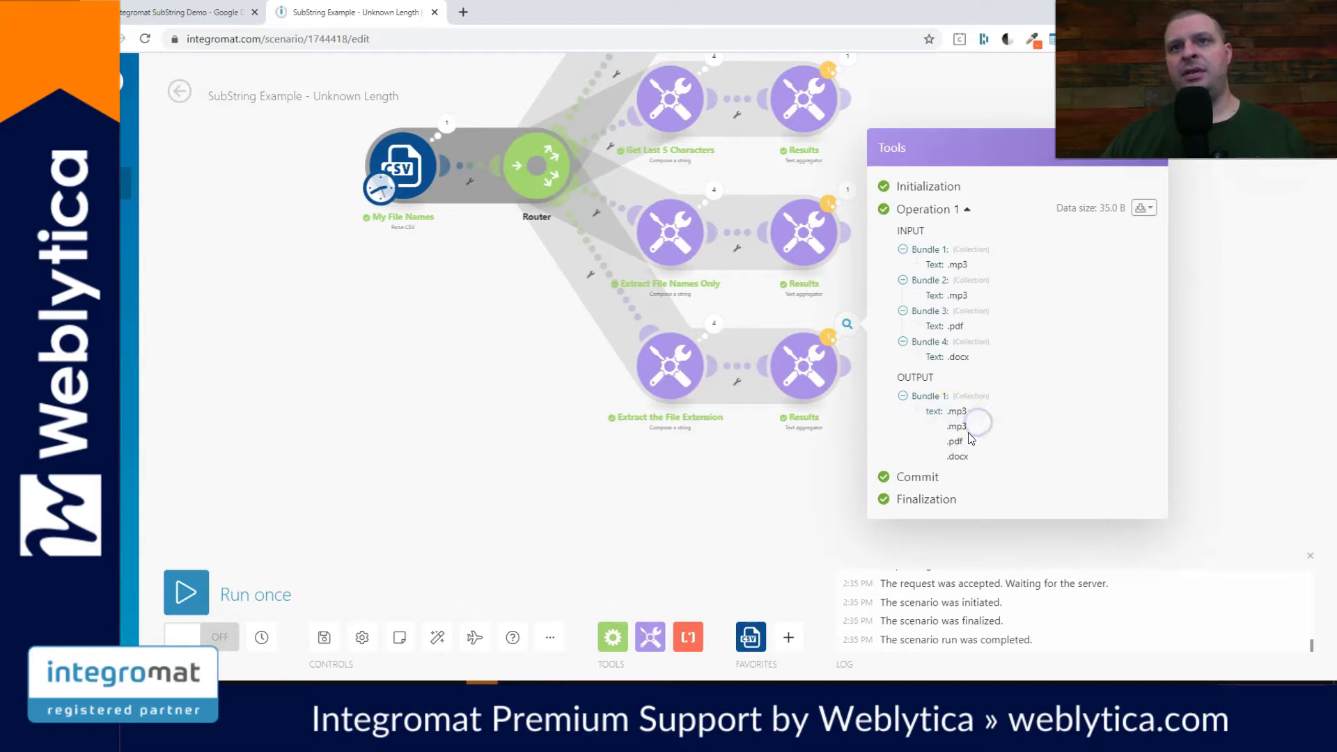
pyautogui.moveTo(950, 457); pyautogui.dragTo(962, 454)
pyautogui.click(971, 453)
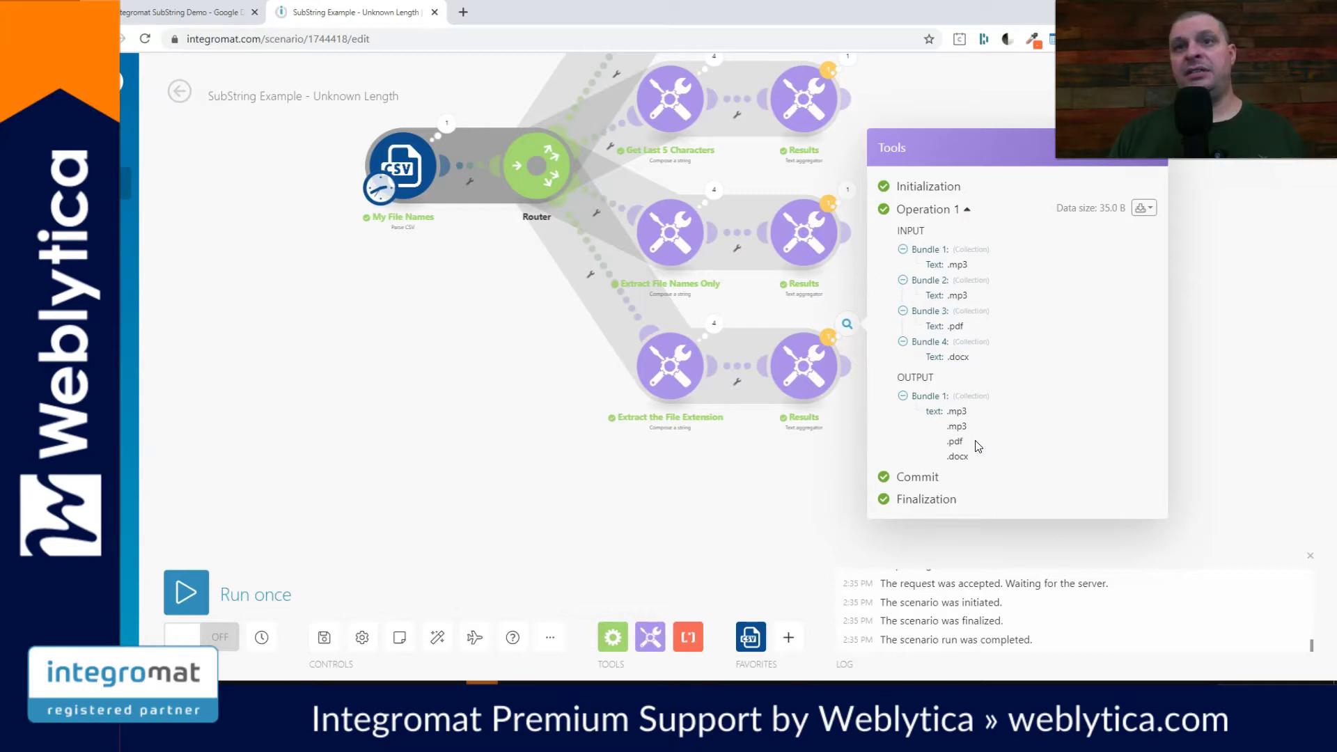
pyautogui.click(789, 455)
pyautogui.click(730, 494)
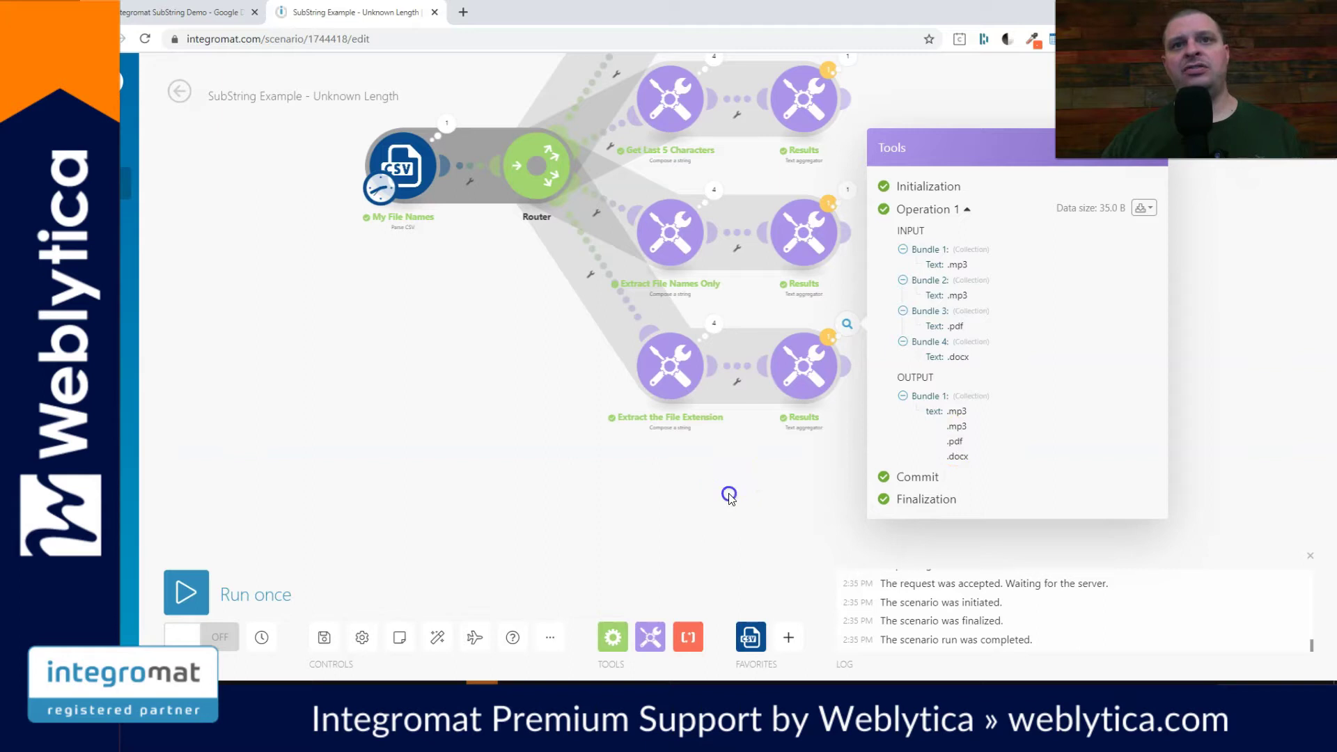
# - Add + 1 after indexOf(Filename; .) in the Extract the File Extension formula
pyautogui.click(676, 380)
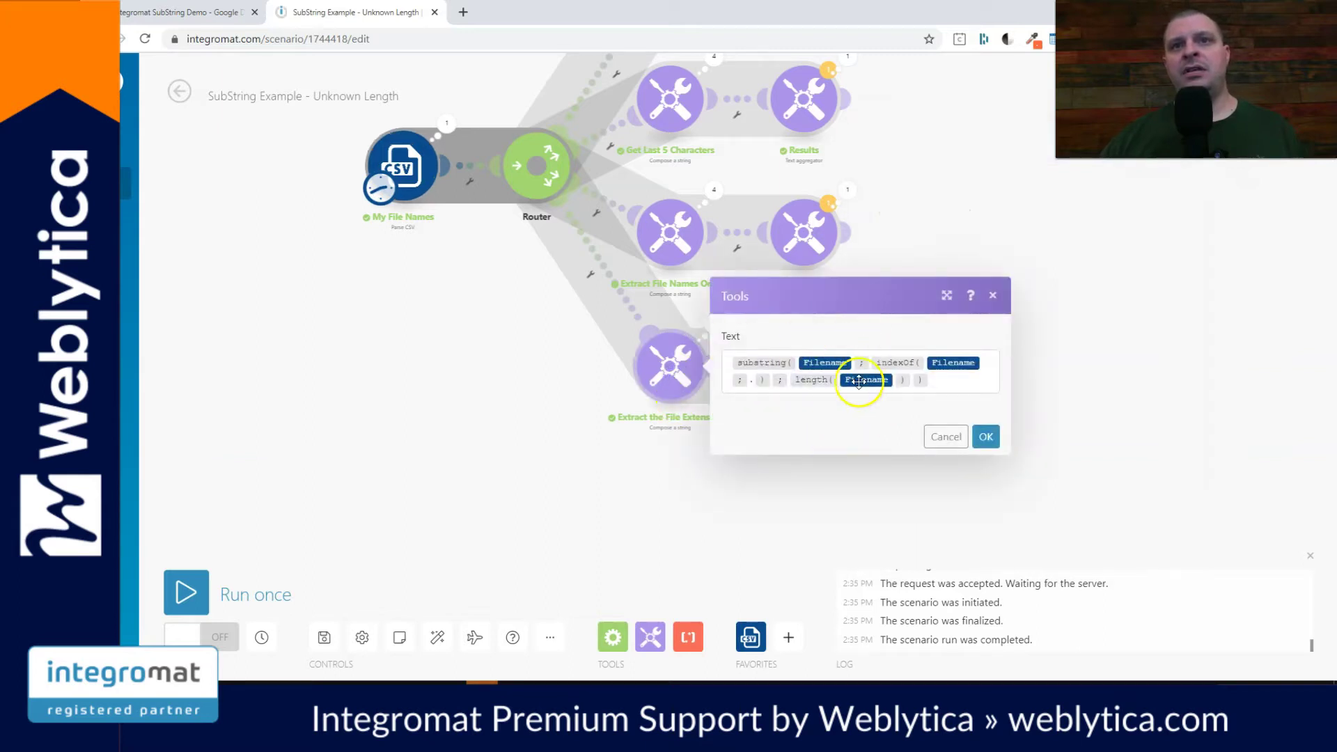
pyautogui.click(772, 383)
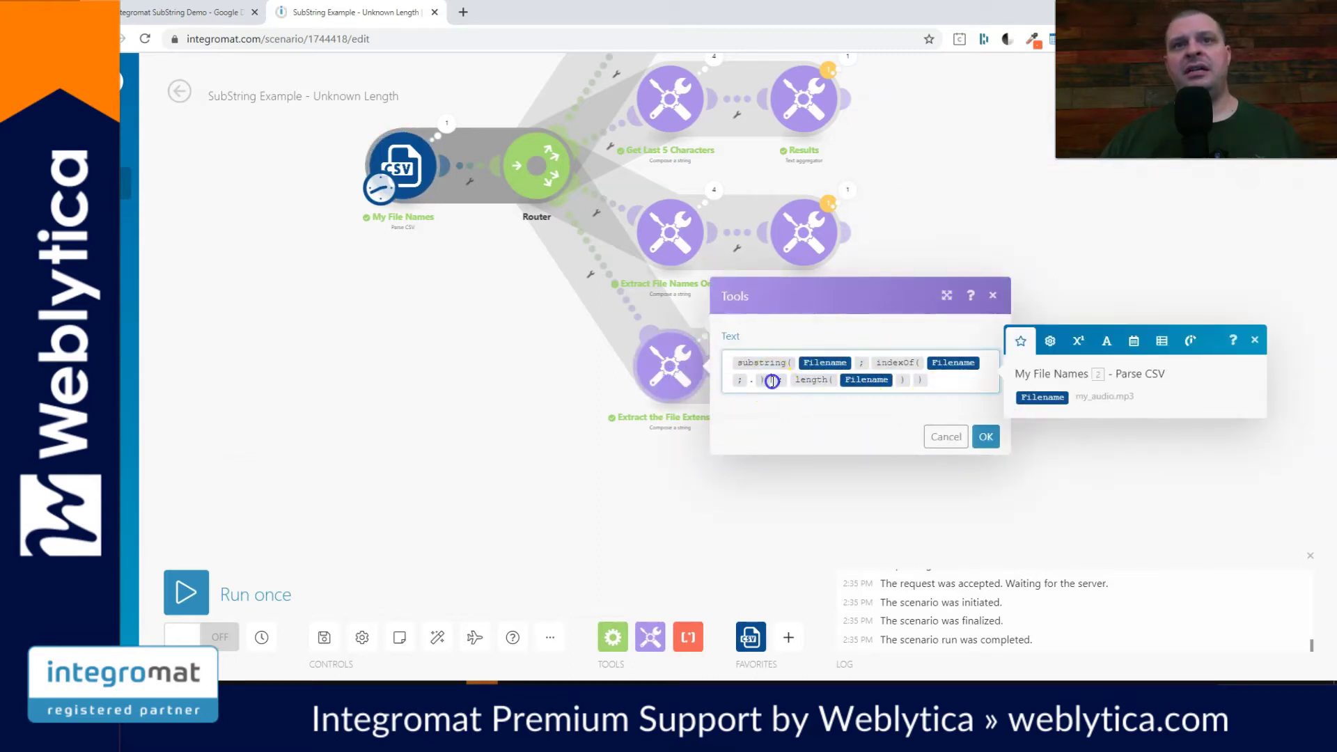
pyautogui.click(1078, 340)
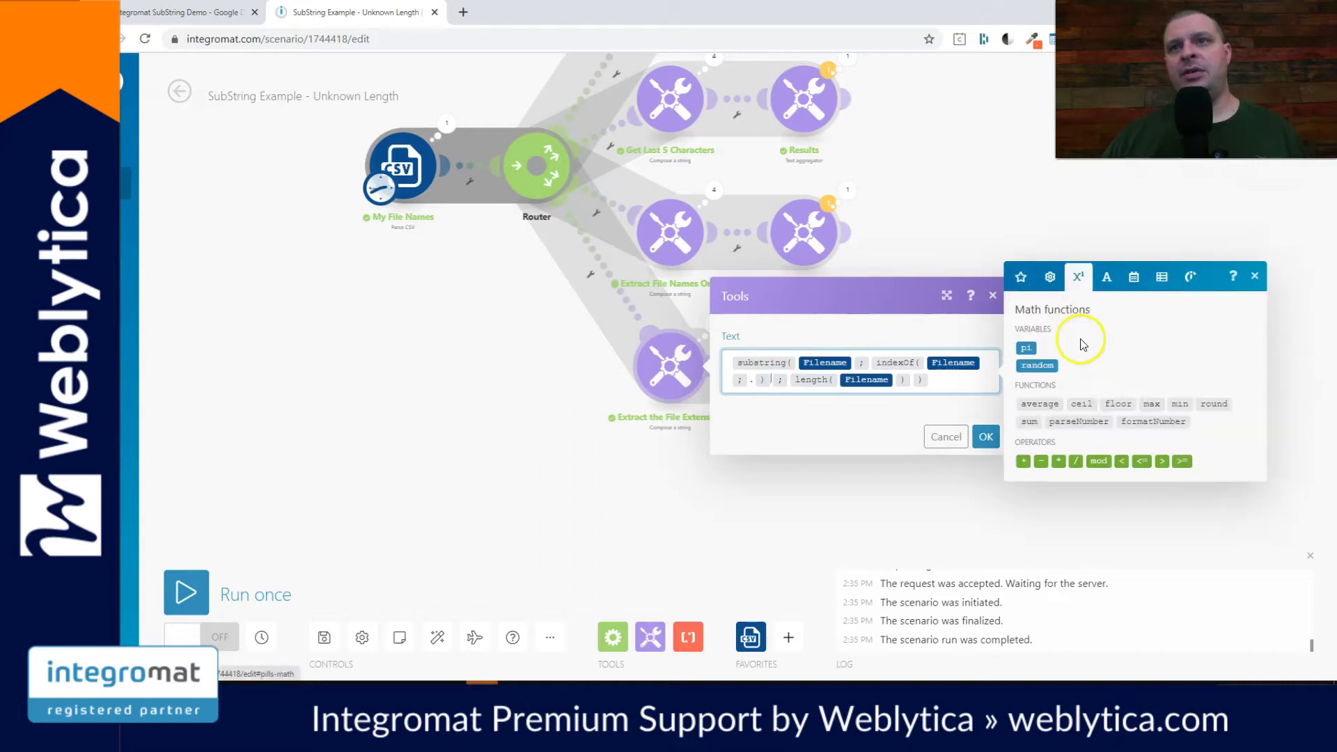
pyautogui.click(1023, 461)
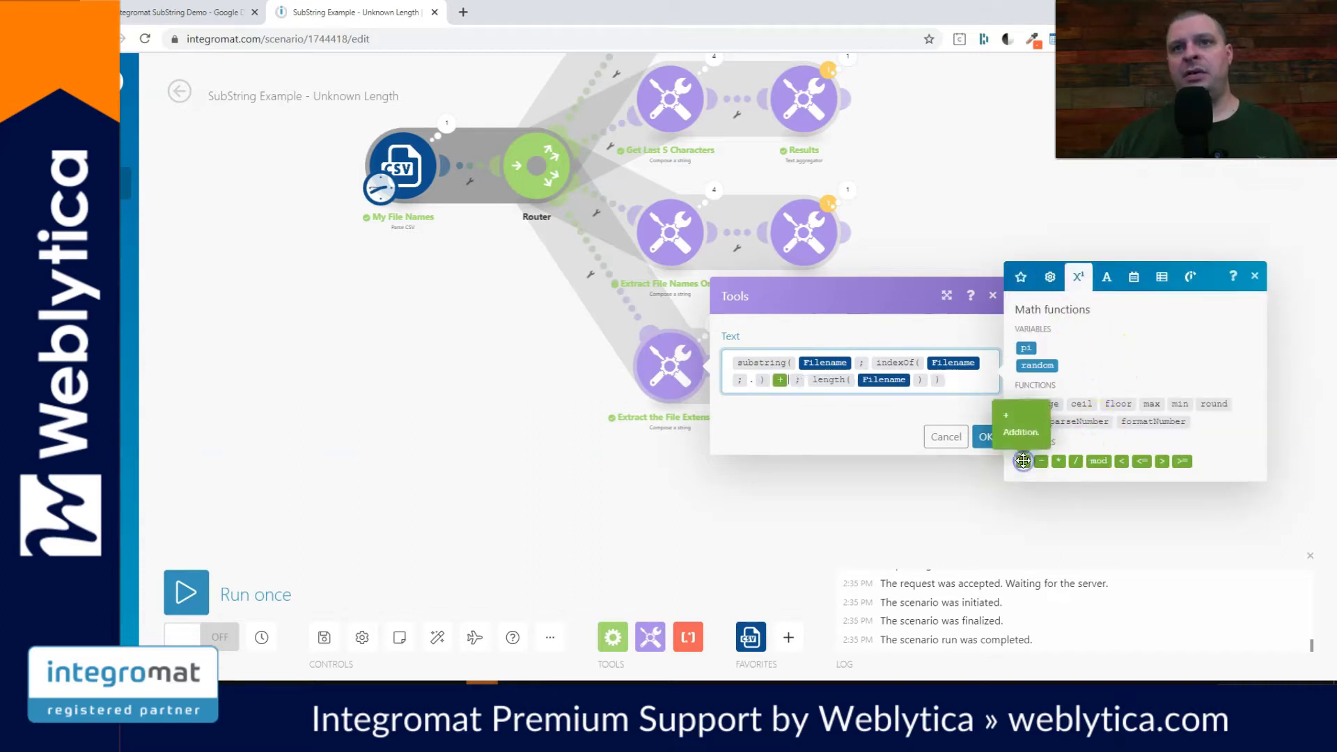
pyautogui.write('1')
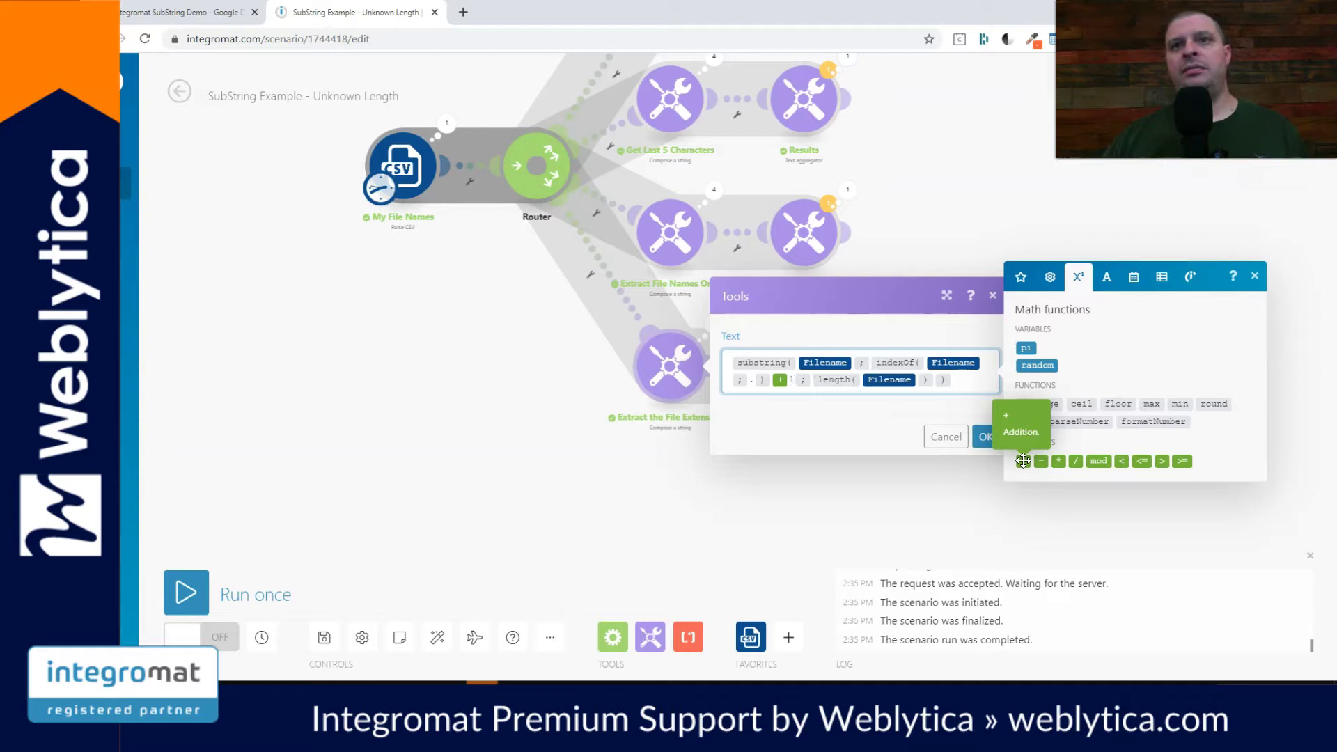
pyautogui.click(984, 439)
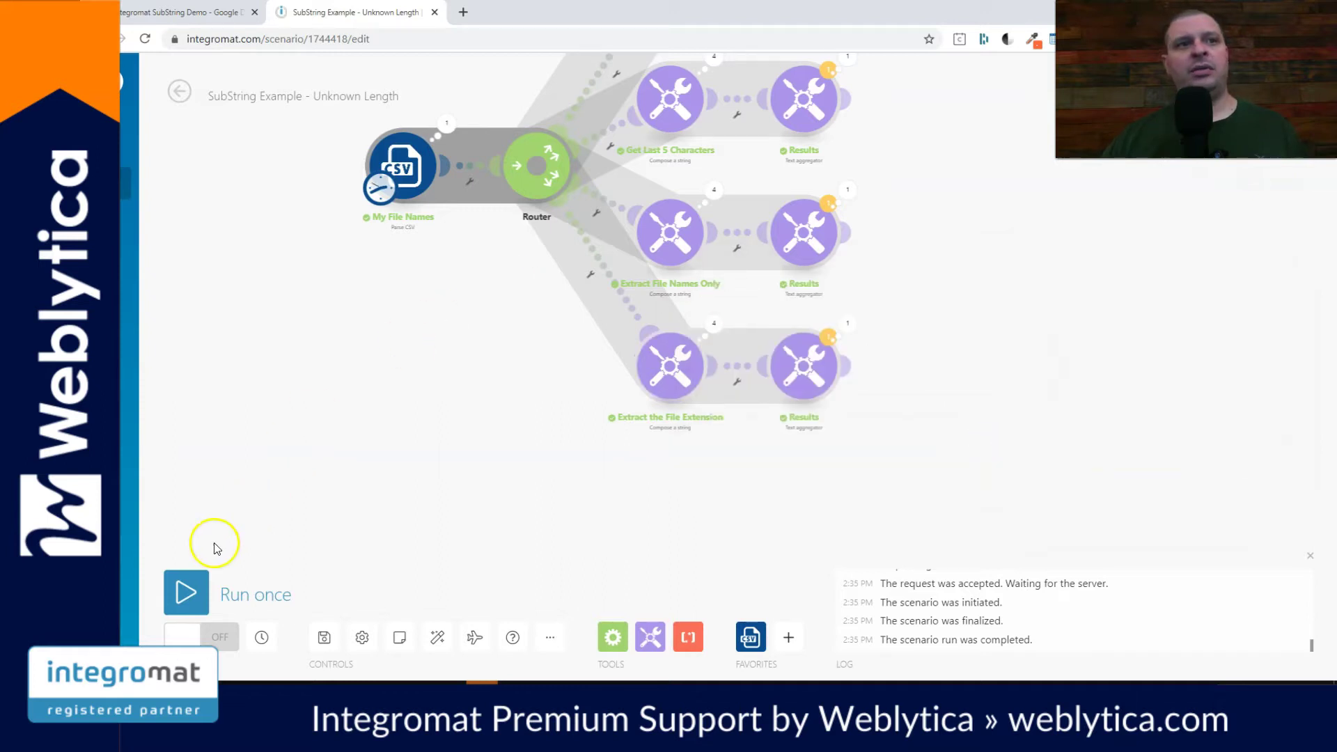
# - Re-run the scenario and inspect the aggregated extensions mp3, mp3, pdf and docx
pyautogui.click(186, 593)
pyautogui.moveTo(1088, 519); pyautogui.dragTo(789, 347)
pyautogui.click(688, 319)
pyautogui.doubleClick(793, 406)
pyautogui.doubleClick(793, 421)
pyautogui.doubleClick(792, 436)
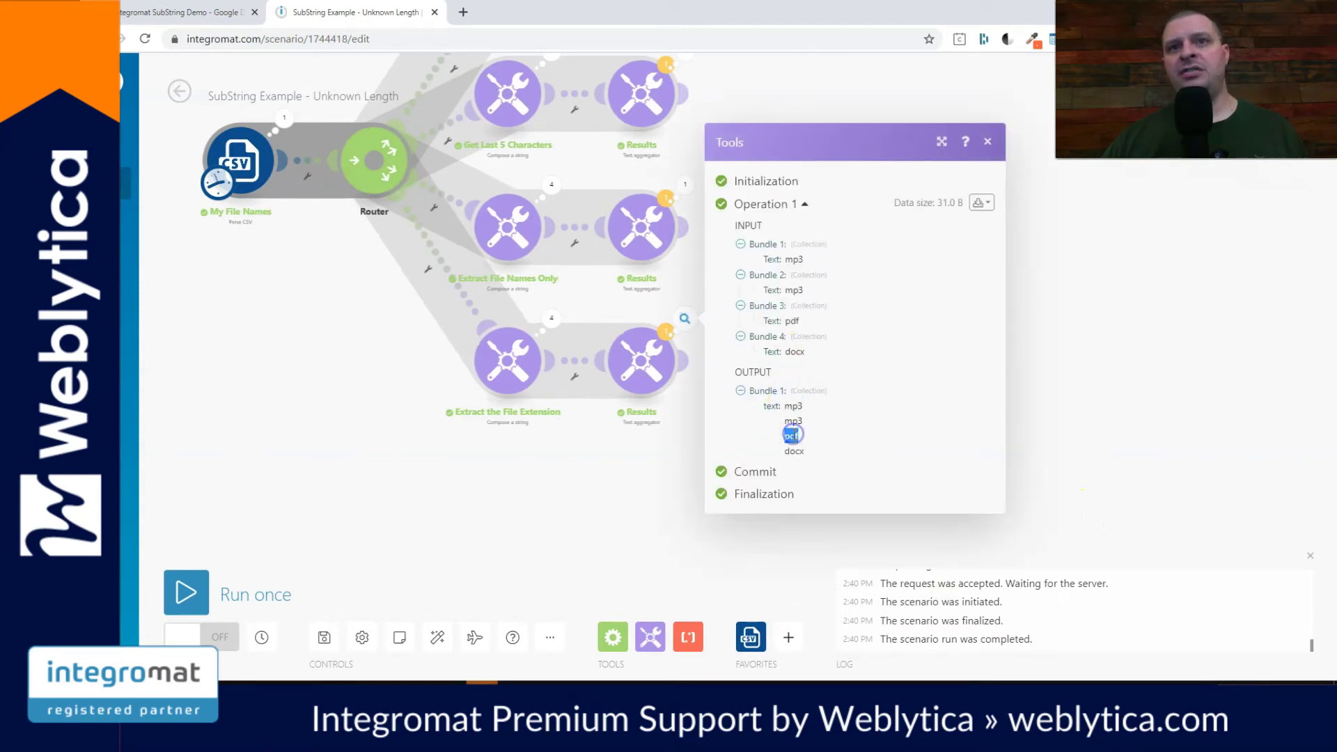
pyautogui.doubleClick(794, 451)
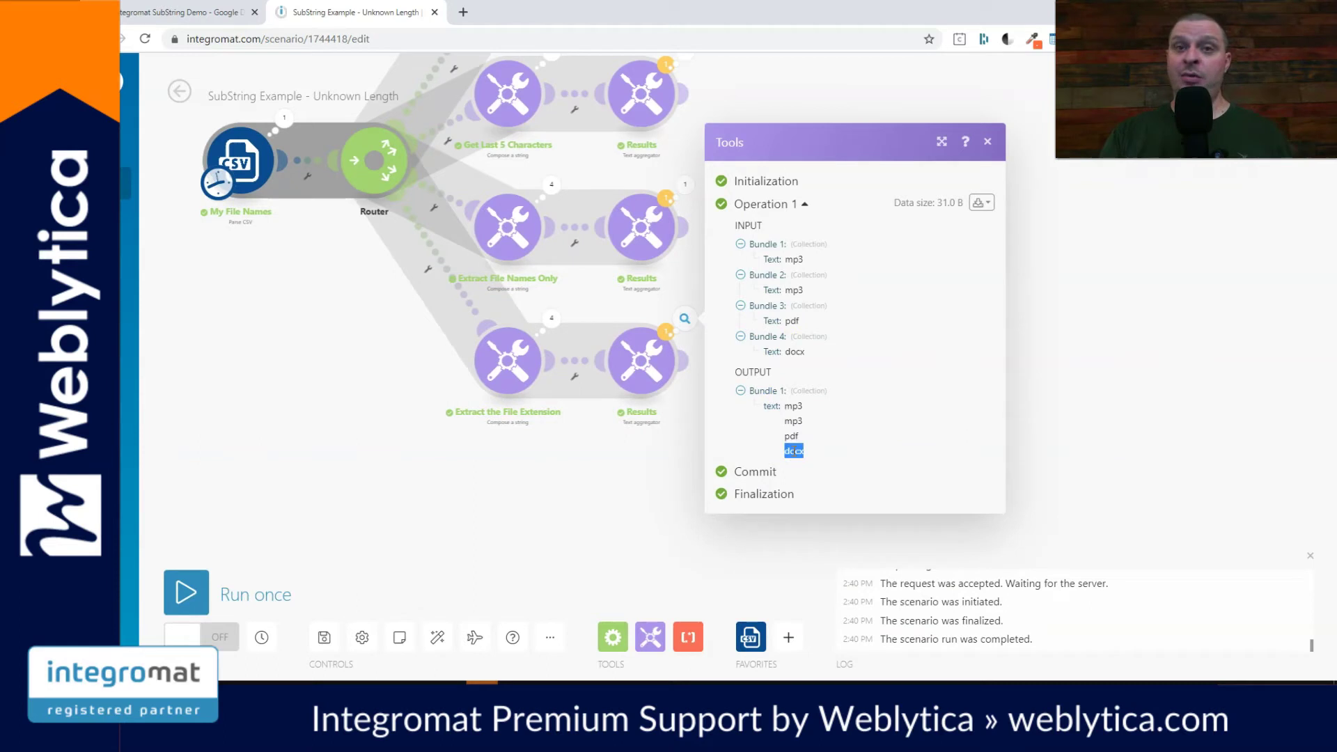